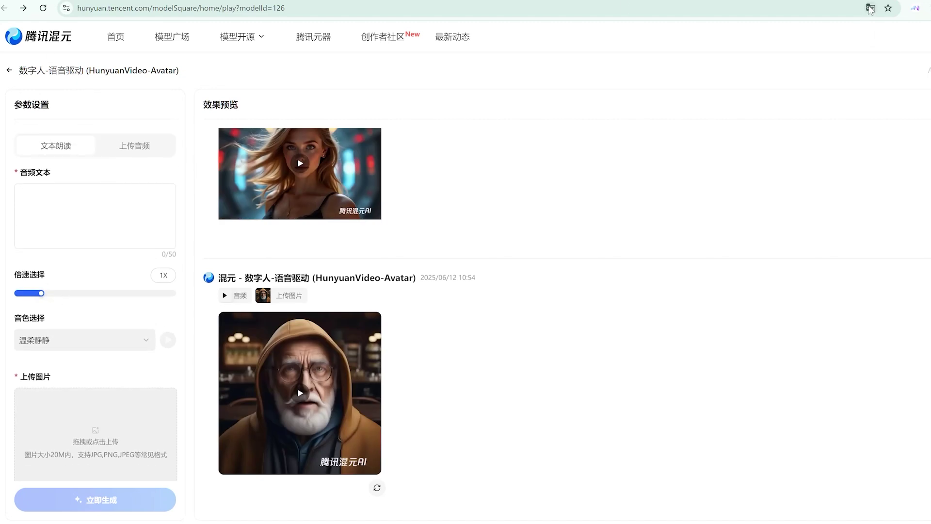
- Translate the Hunyuan avatar generation page from Chinese into English with Google Translate
left_click(870, 8)
left_click(834, 33)
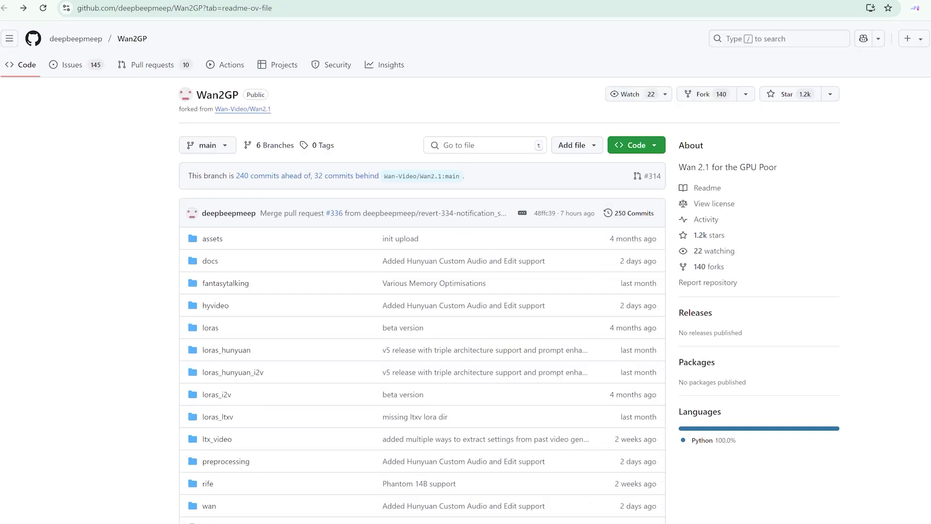
- Scroll the Wan2GP README down past the Table of Contents to Quick Start
scroll(260, 250, "down", 15)
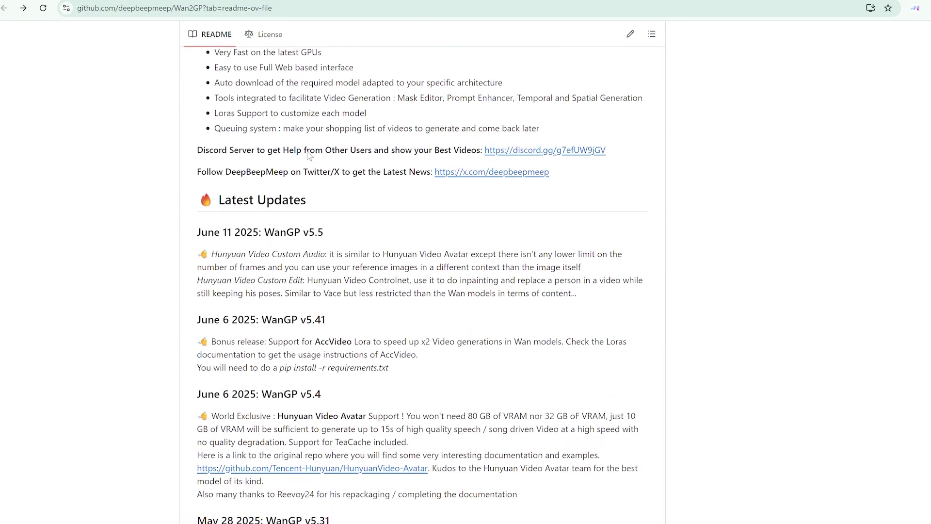
scroll(291, 231, "down", 12)
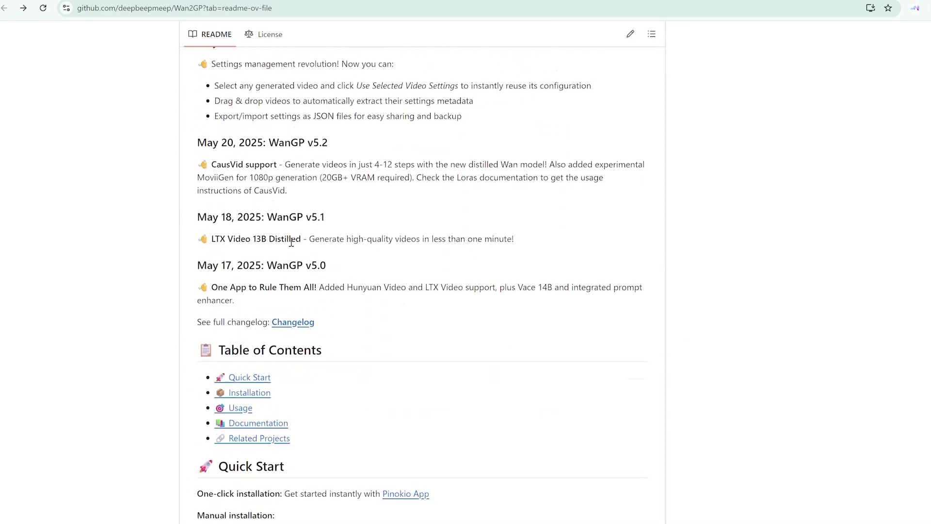
scroll(291, 241, "down", 2)
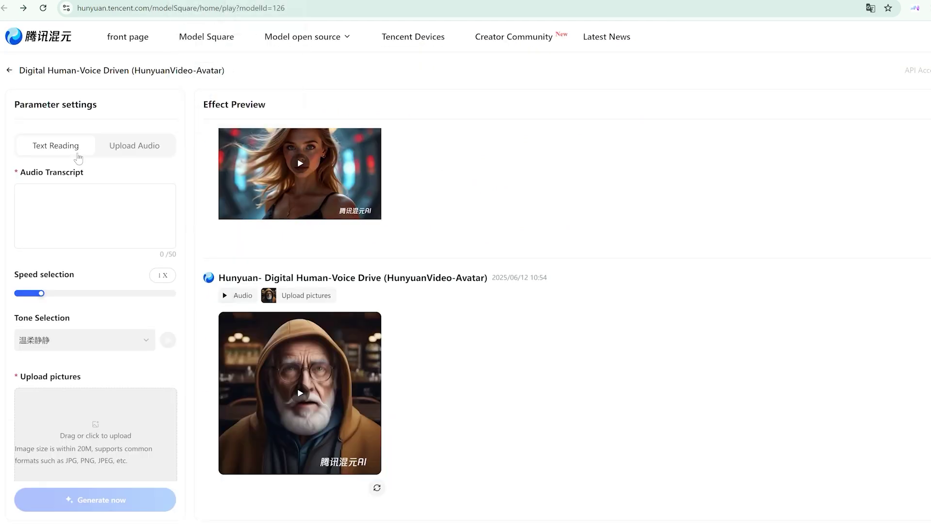
- Drag the woman's portrait from the downloads folder into Upload pictures
scroll(129, 184, "down", 1)
scroll(126, 215, "up", 1)
mouse_move(478, 523)
left_click(479, 489)
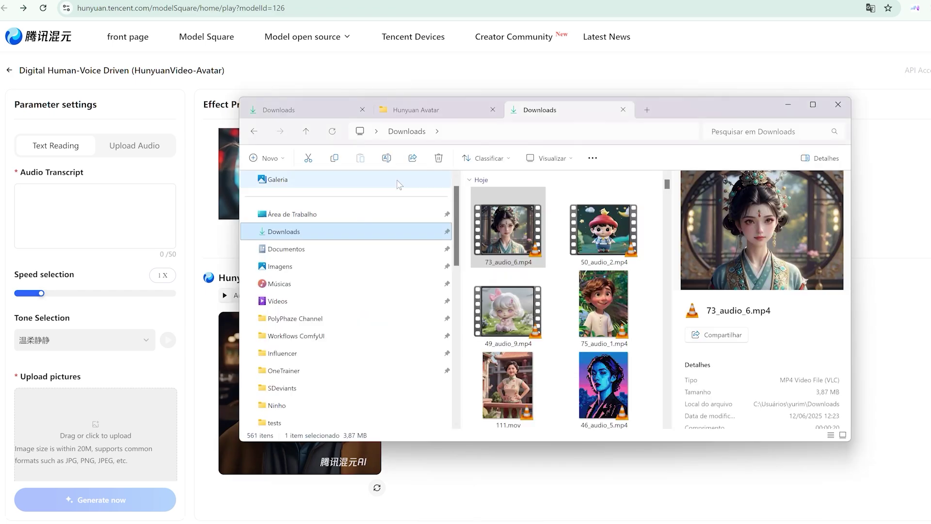
left_click_drag(509, 209, 86, 432)
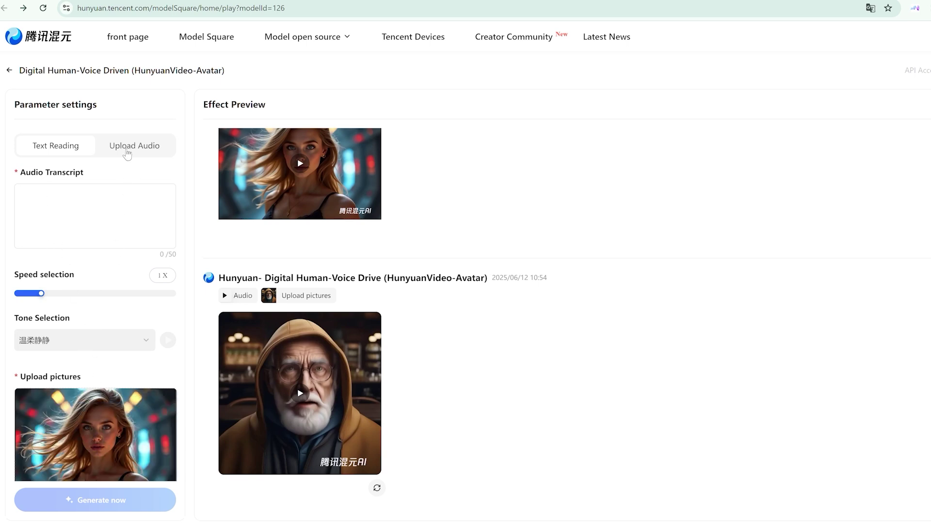
- Upload the WAV file as the voice audio, then play the generated woman video
left_click(127, 153)
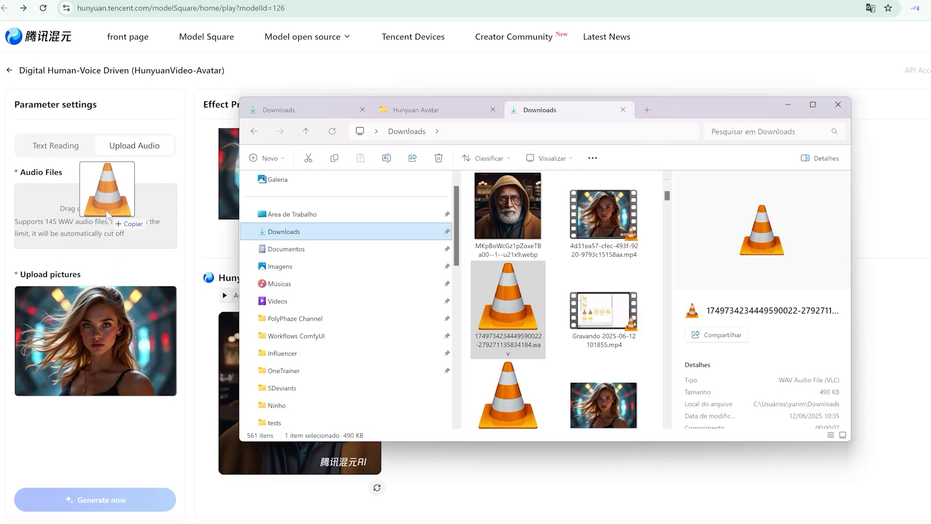
mouse_move(94, 216)
left_mouse_down()
mouse_move(97, 208)
mouse_move(90, 227)
left_mouse_up()
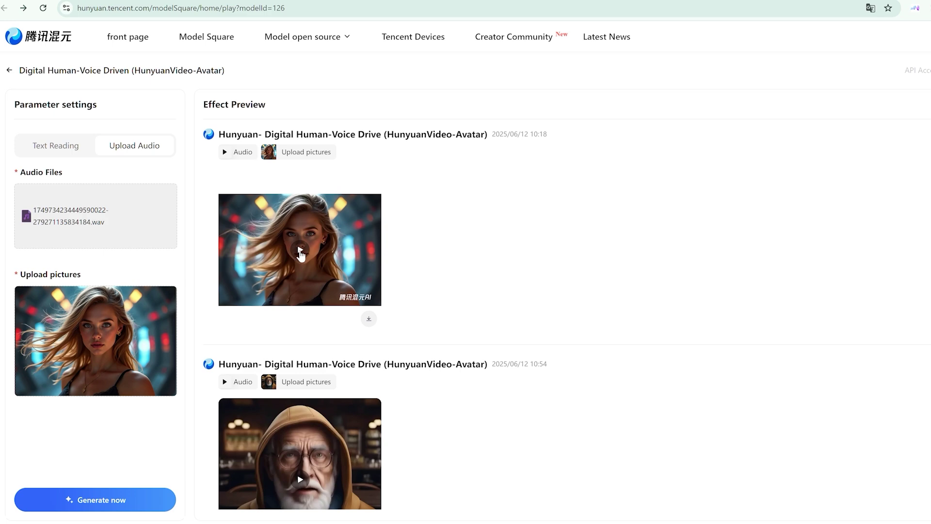
left_click(300, 250)
- Pause the woman video preview and highlight the first result's creation date
left_click(298, 410)
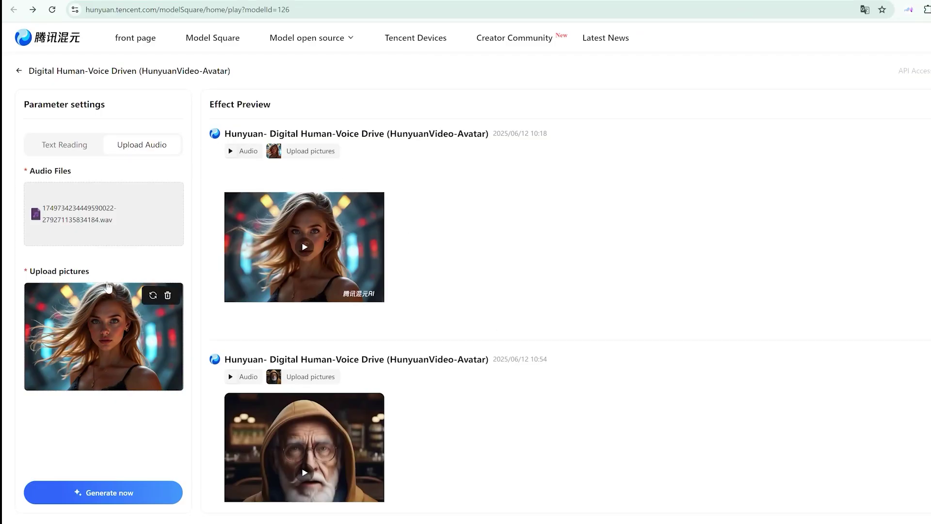
mouse_move(367, 297)
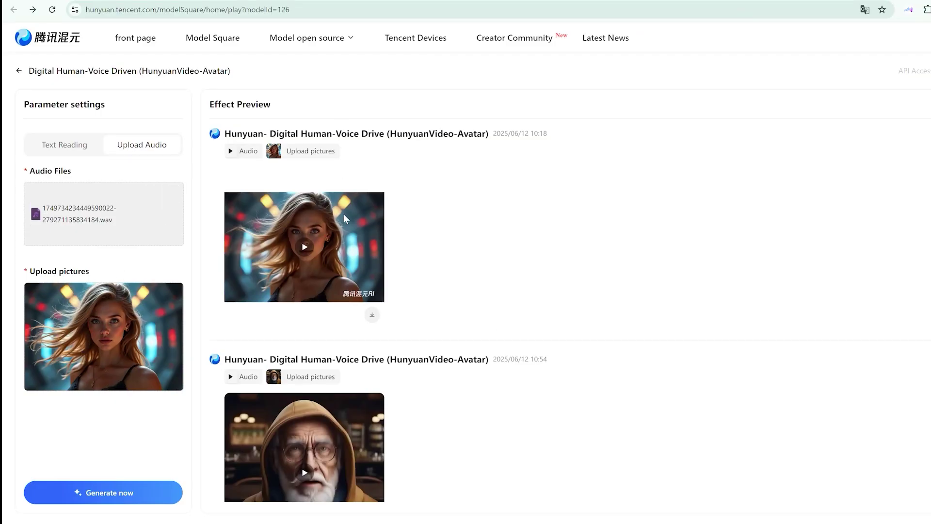
scroll(655, 272, "down", 2)
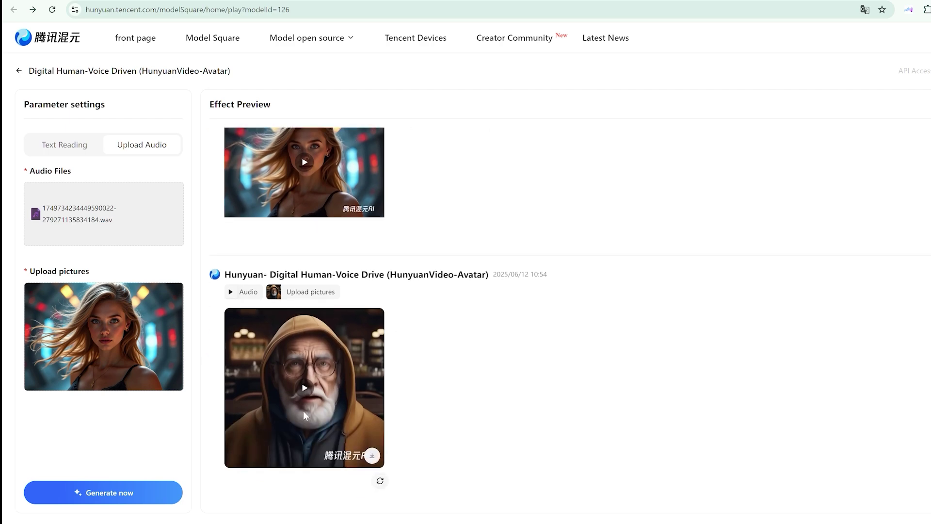
scroll(309, 411, "up", 2)
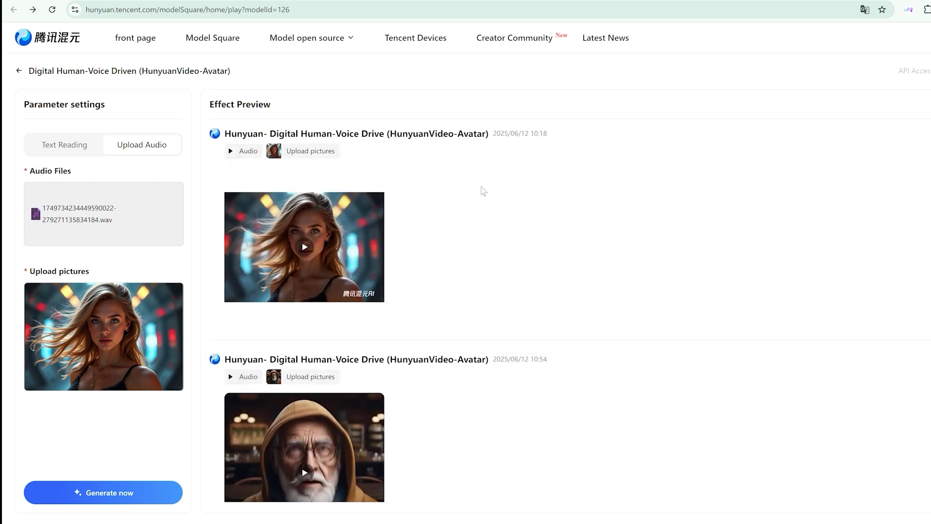
left_click_drag(497, 131, 563, 135)
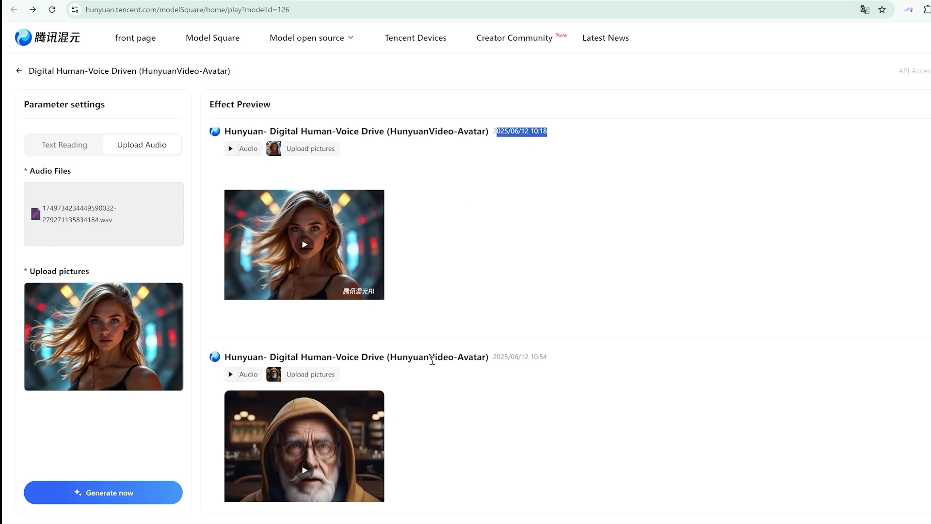
- Scroll the Effect Preview list and play the old man's avatar video enlarged
scroll(489, 290, "down", 2)
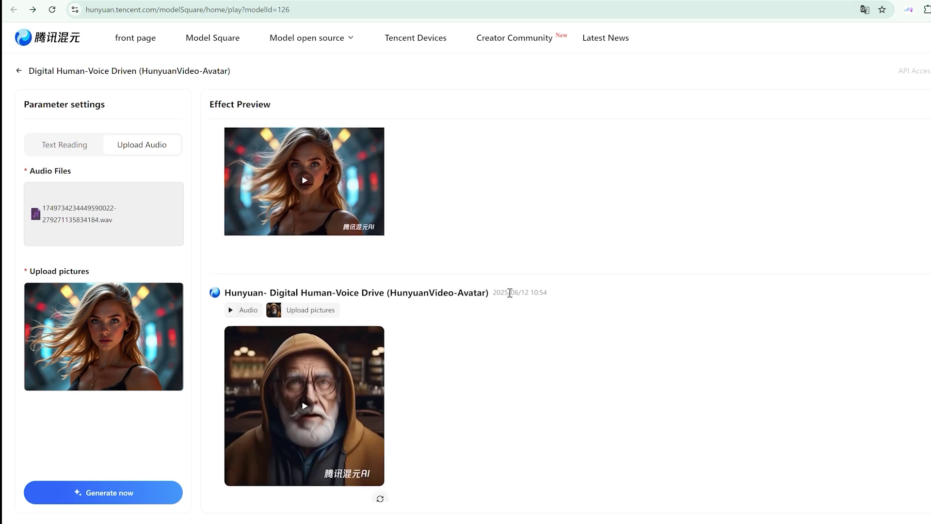
scroll(499, 308, "down", 1)
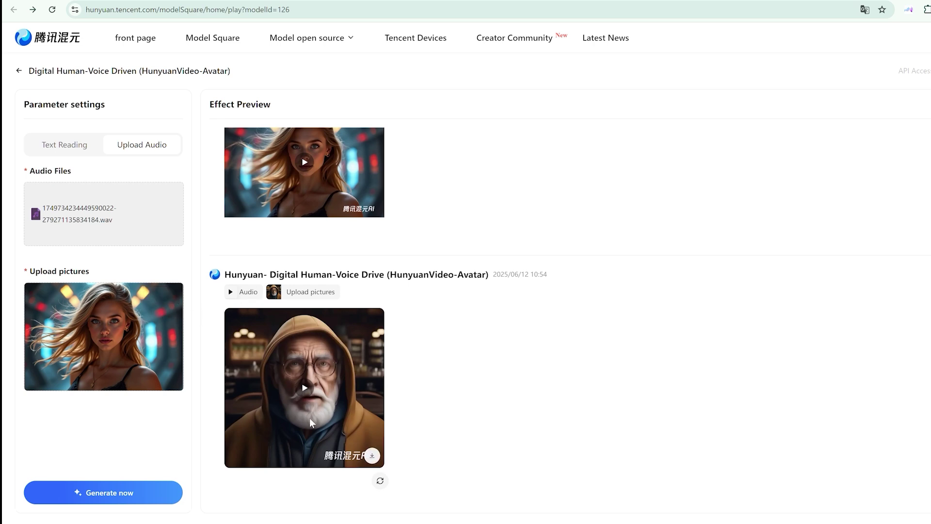
scroll(312, 422, "up", 2)
scroll(310, 388, "down", 2)
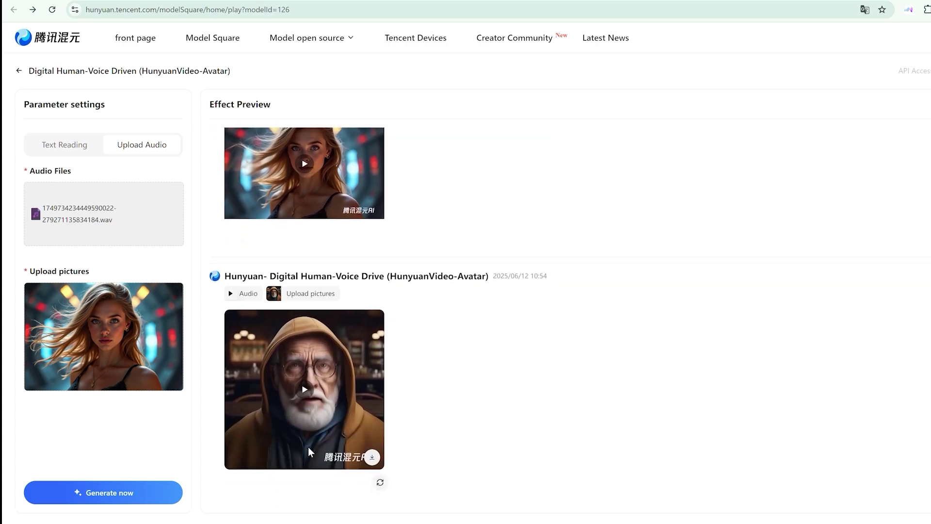
left_click(307, 386)
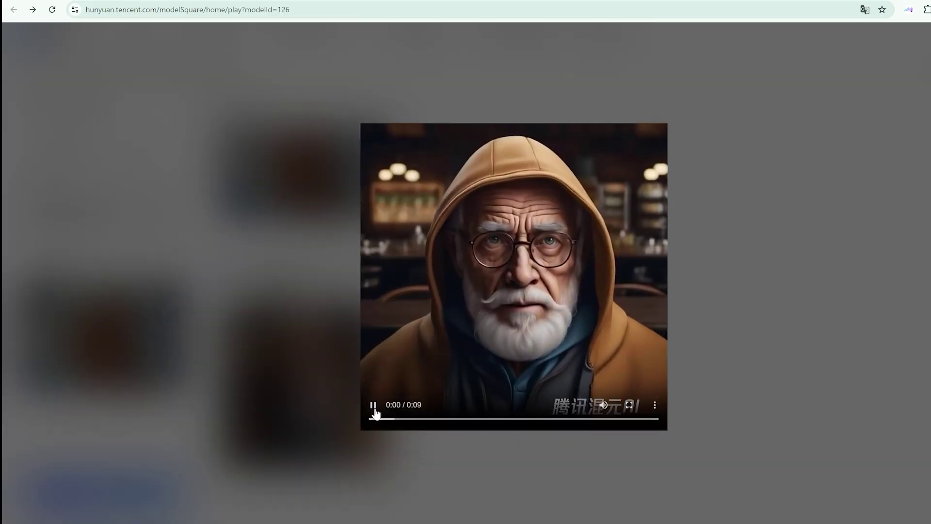
- Mute the old man video, play and pause it, and scrub to about 0:04
left_click(601, 406)
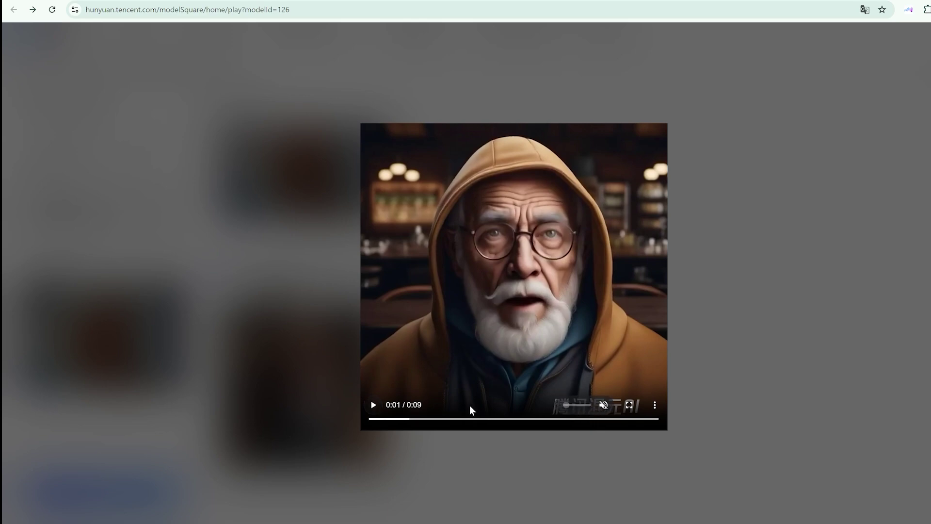
left_click(373, 407)
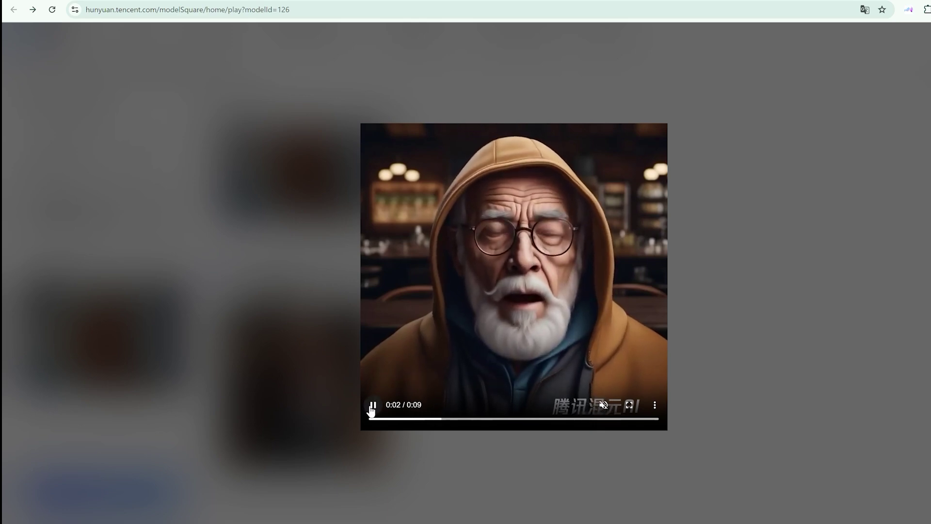
left_click(372, 407)
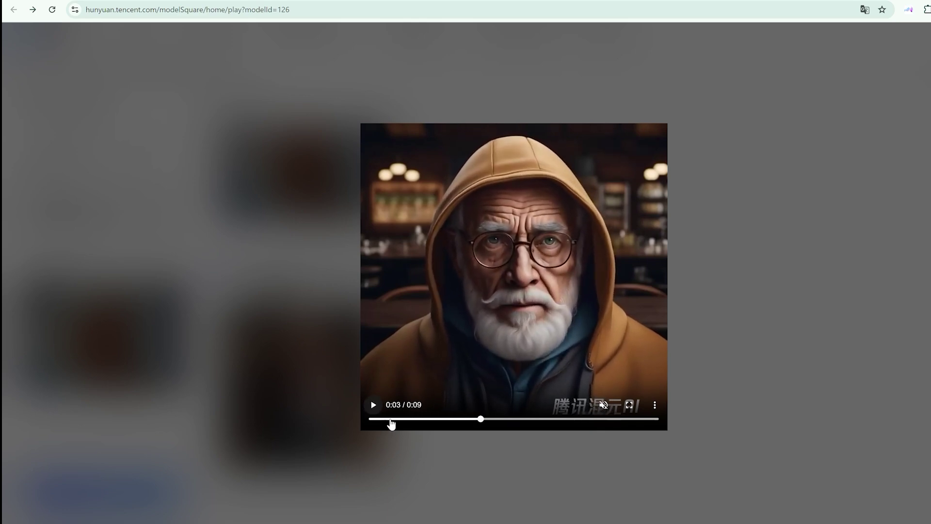
left_click(367, 423)
mouse_move(367, 425)
left_mouse_down()
mouse_move(557, 428)
mouse_move(366, 441)
left_mouse_up()
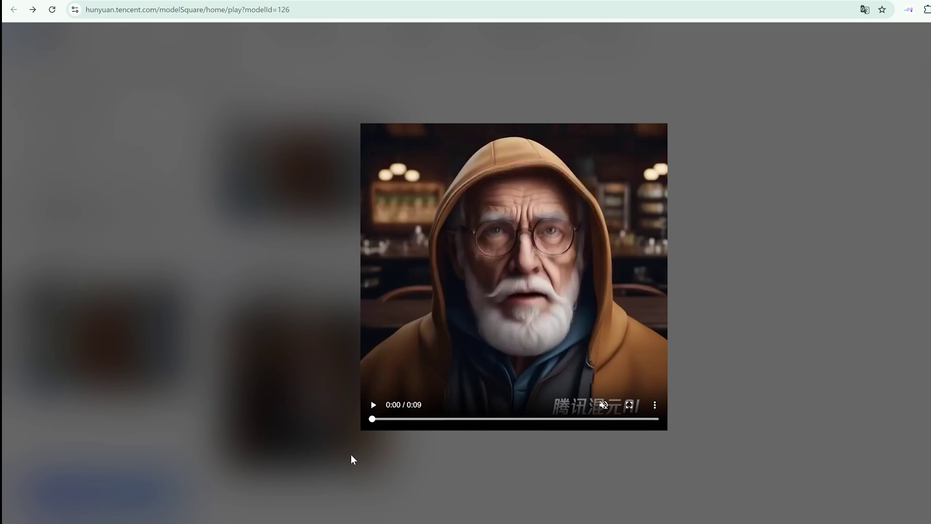
- Close the enlarged player, scroll the preview list, and move to the HunyuanVideo-Avatar project page
left_click(299, 469)
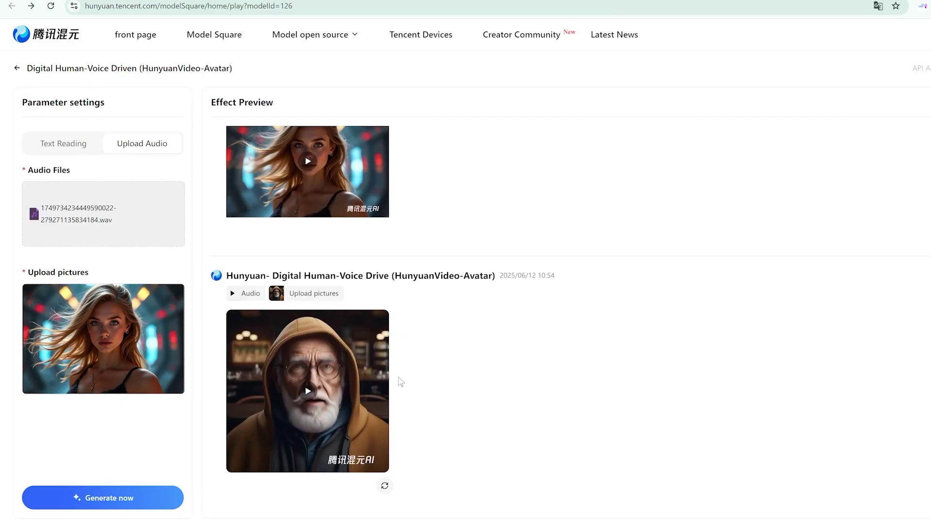
mouse_move(300, 367)
scroll(374, 450, "up", 2)
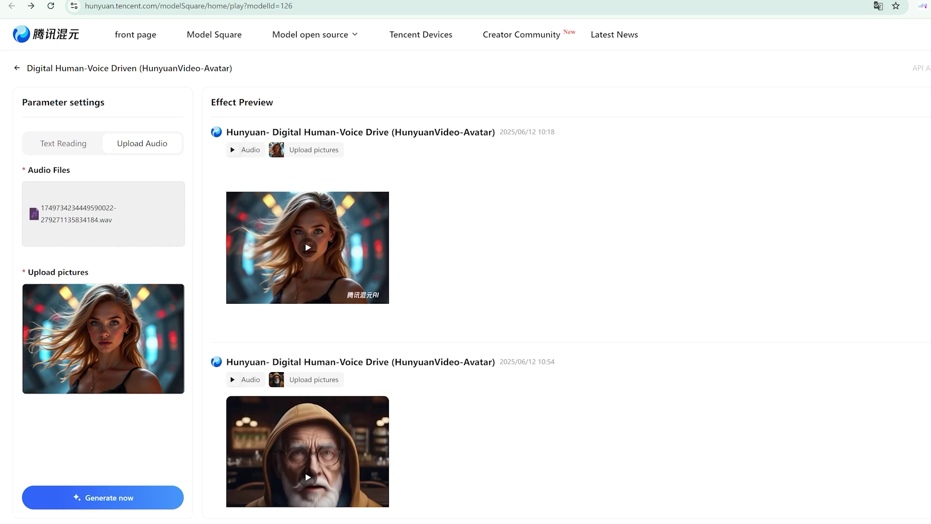
key("ctrl+Tab")
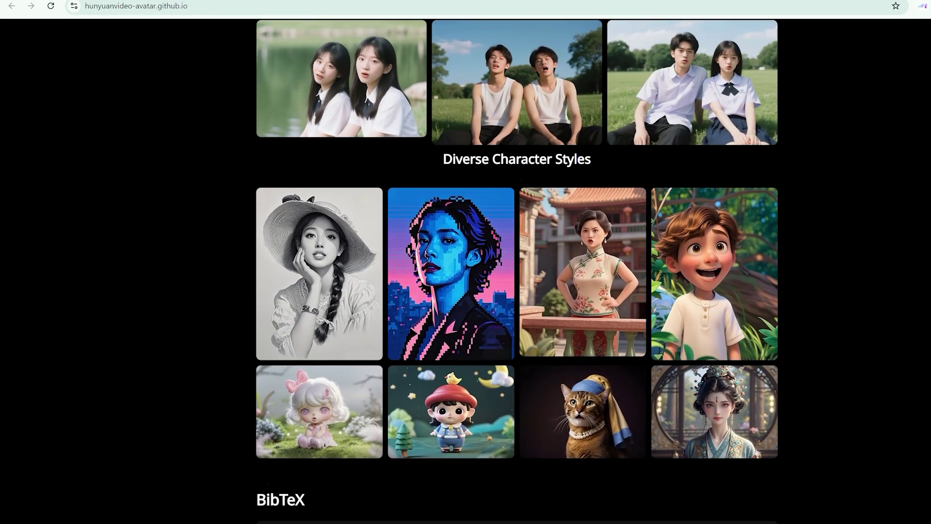
- Scroll up through the project page's sample galleries and method diagram to the top
scroll(517, 272, "up", 4)
scroll(517, 271, "up", 4)
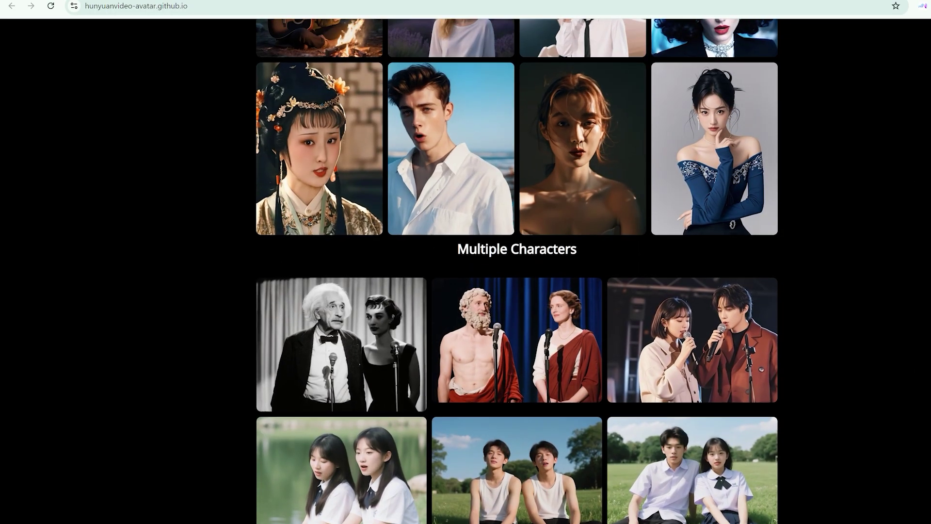
scroll(517, 272, "up", 11)
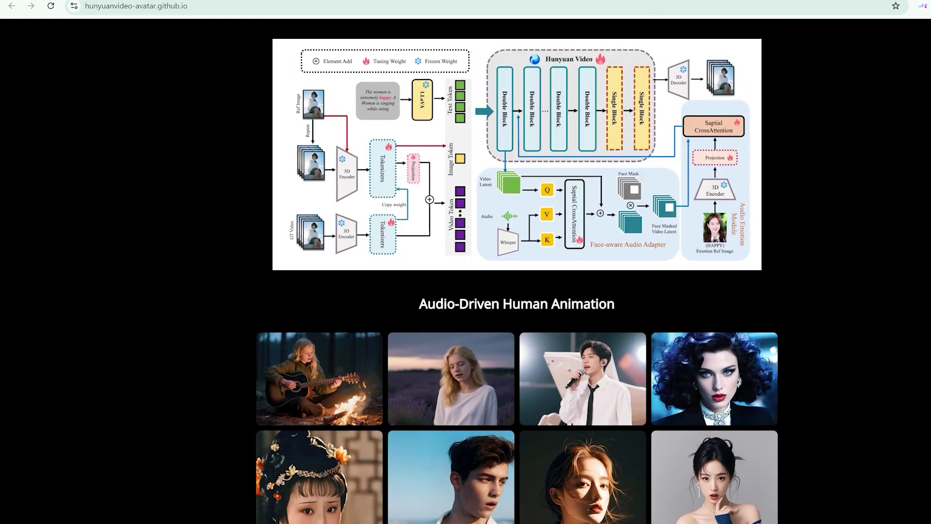
scroll(517, 271, "up", 12)
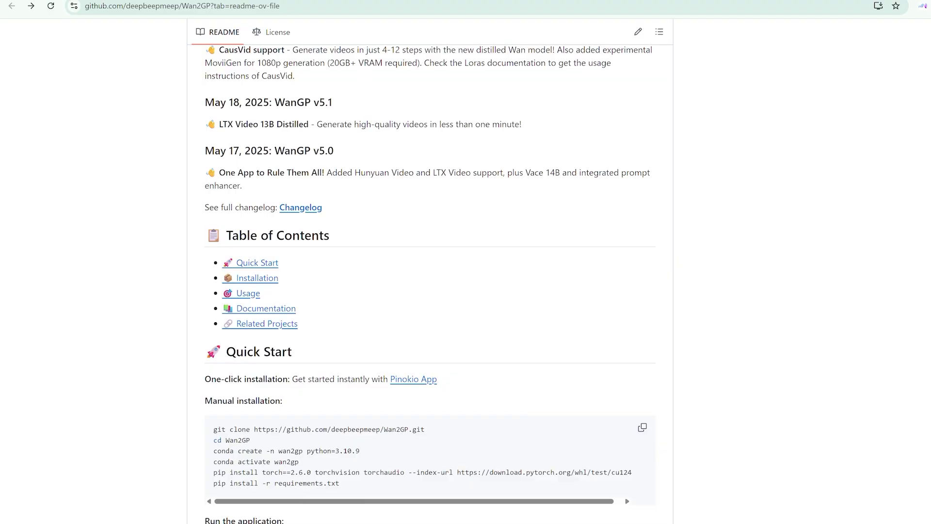
- Scroll up, then glance at the HunyuanVideo-Avatar project and Tencent digital human tabs
scroll(429, 284, "up", 10)
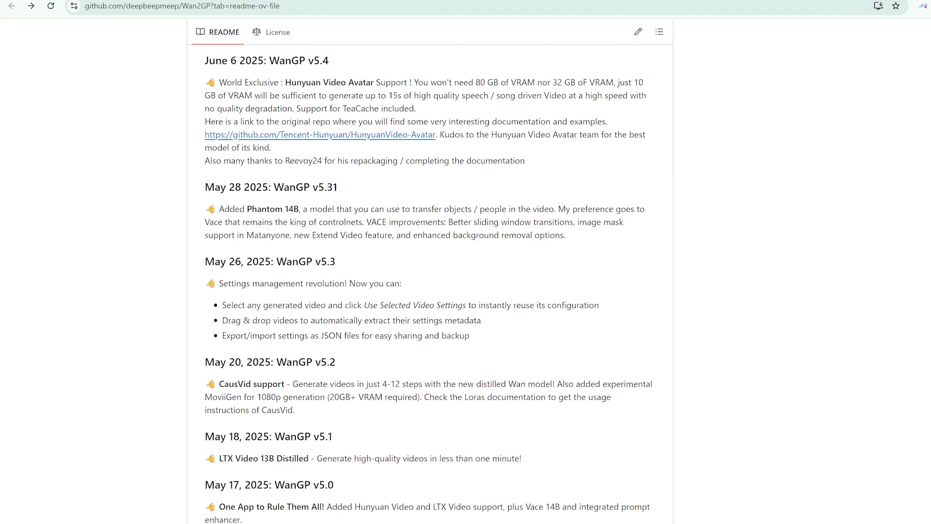
scroll(429, 284, "up", 15)
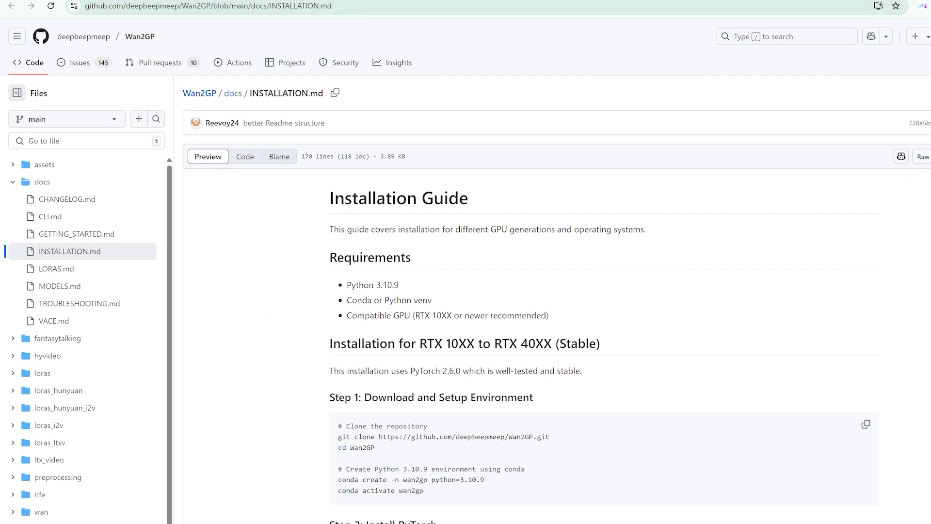
left_click(298, 1)
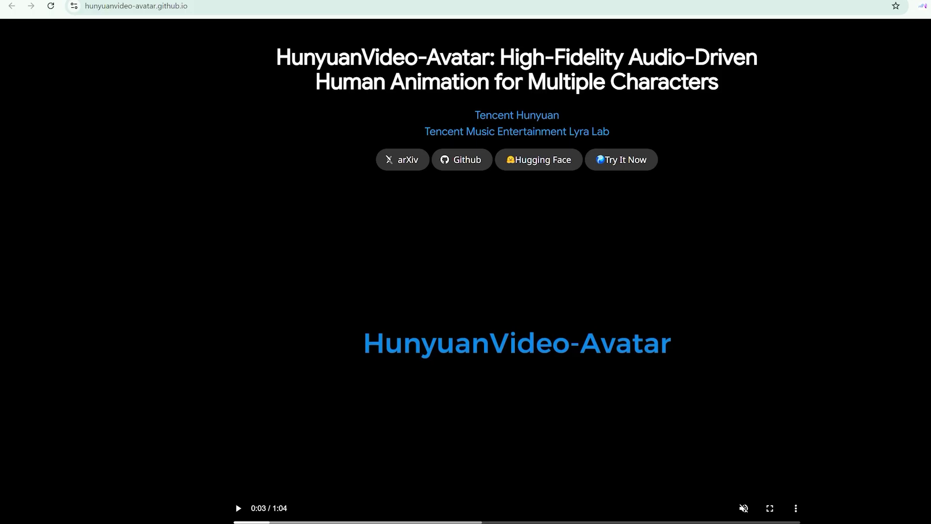
left_click(194, 1)
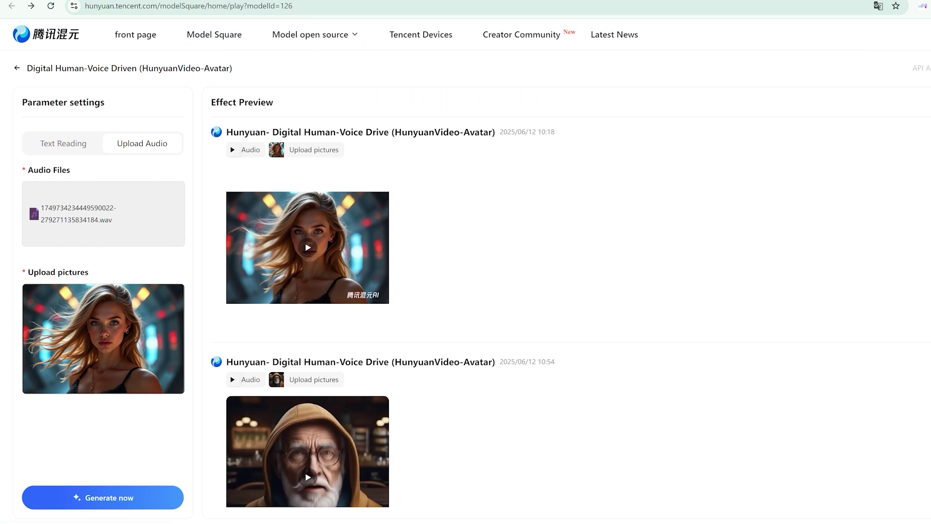
- Scroll through the Wan2GP README updates and highlight the Low VRAM requirements line
scroll(923, 345, "down", 2)
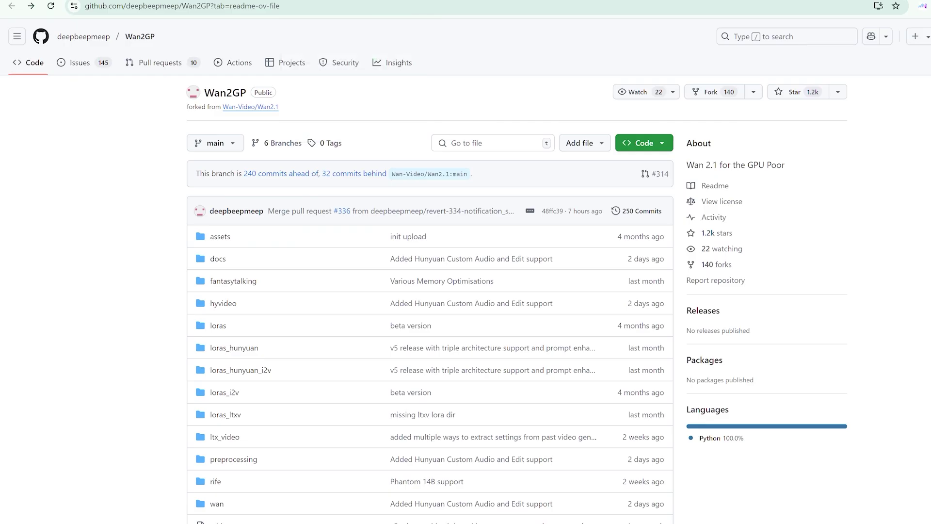
scroll(465, 270, "down", 8)
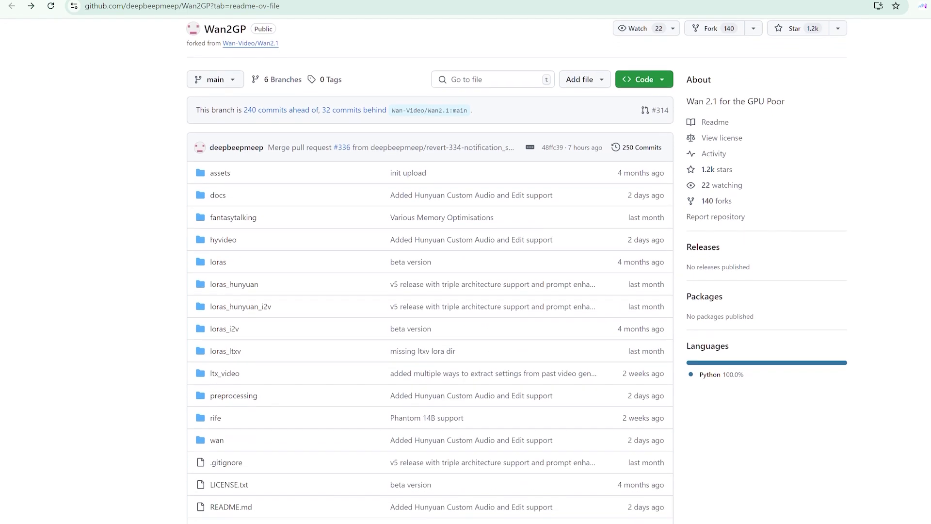
scroll(466, 270, "down", 4)
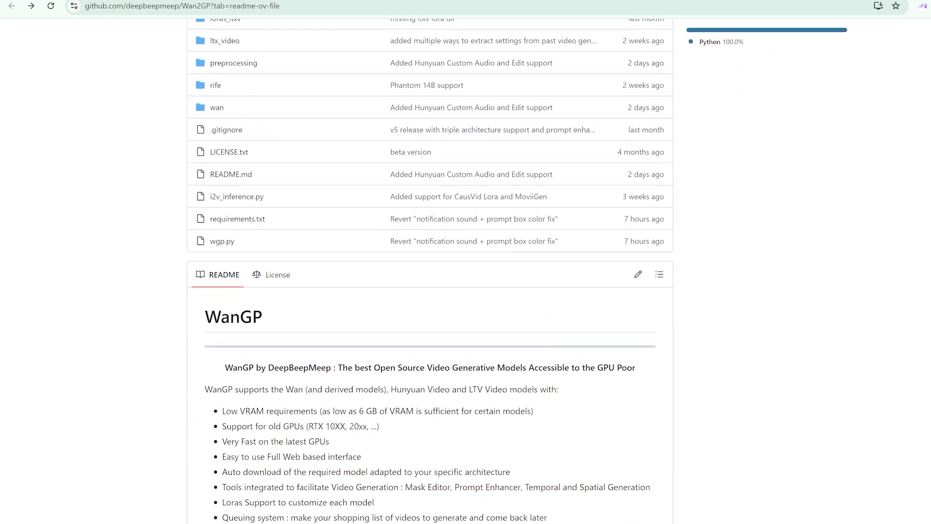
scroll(465, 271, "down", 2)
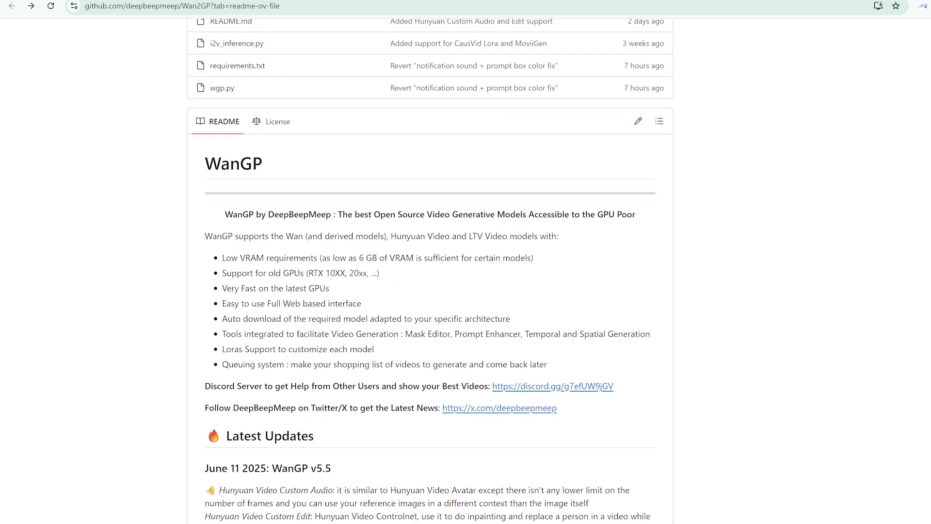
scroll(248, 184, "down", 1)
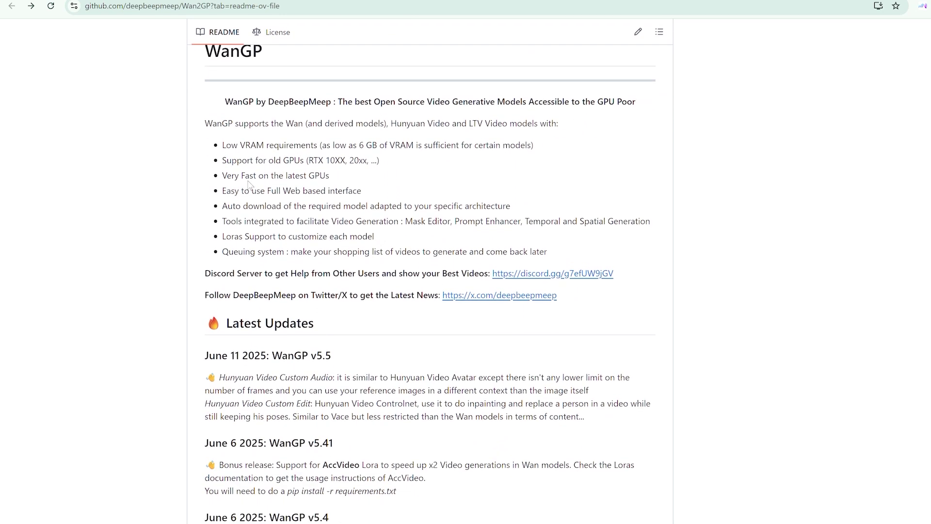
left_click_drag(223, 148, 540, 153)
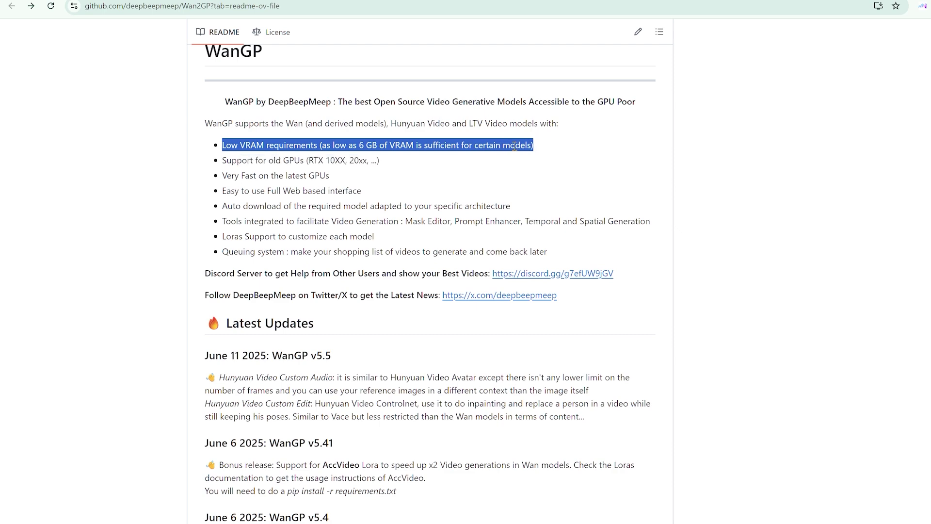
left_click(500, 145)
- Scroll back up to highlight the Wan2GP repository title, then continue down the README
scroll(428, 316, "down", 2)
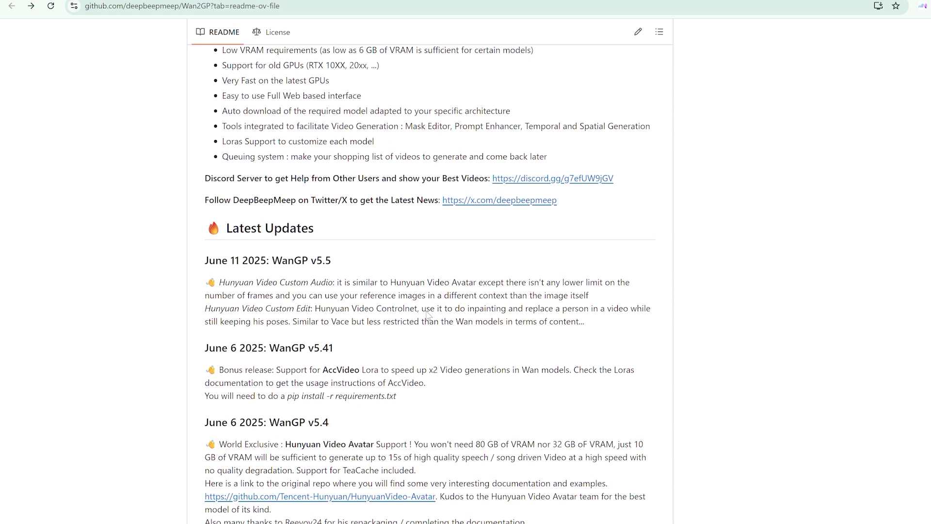
scroll(426, 311, "down", 4)
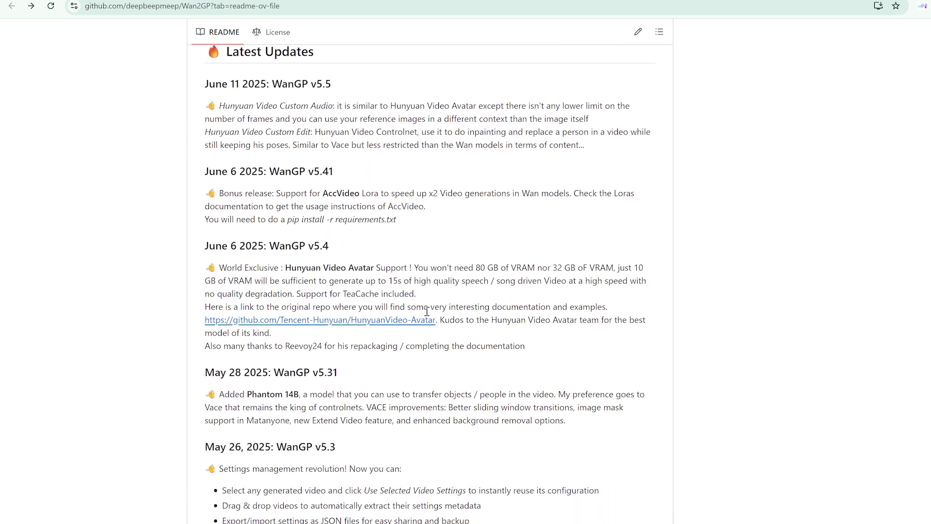
scroll(429, 285, "up", 1)
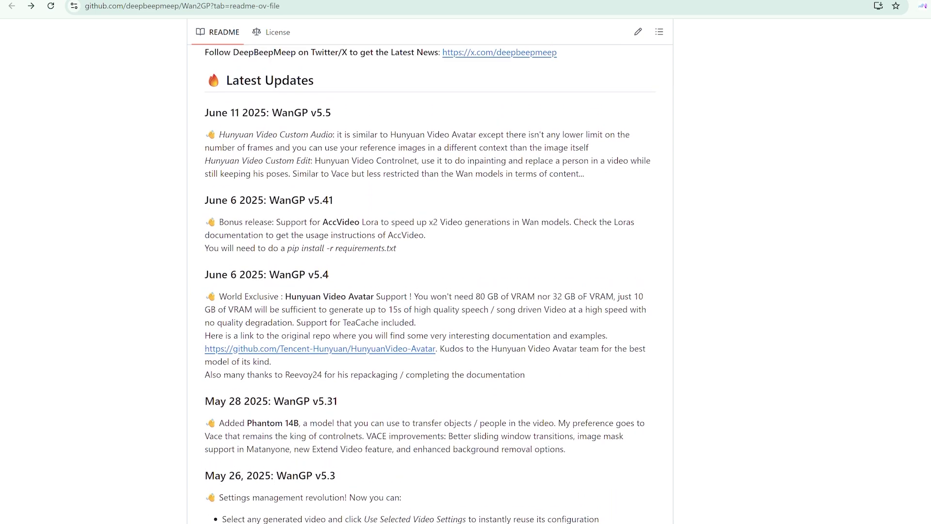
scroll(429, 284, "up", 1)
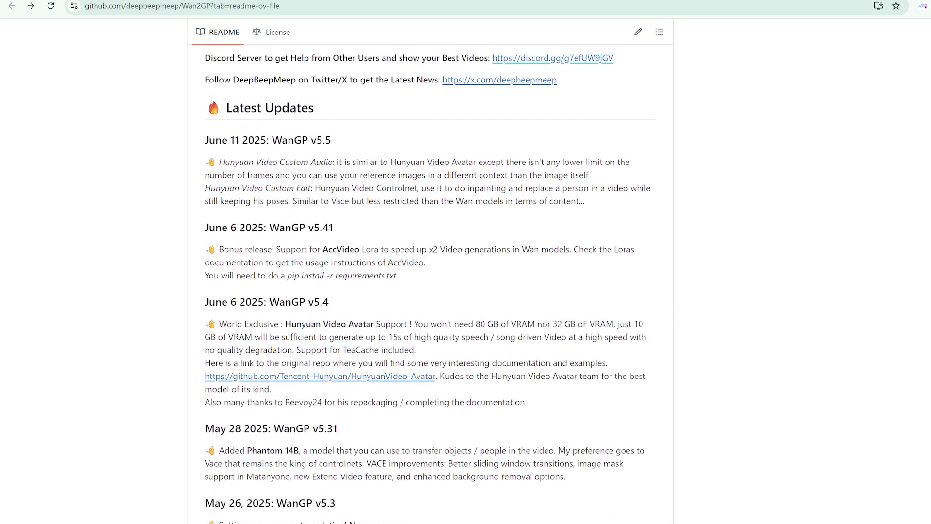
scroll(429, 284, "up", 15)
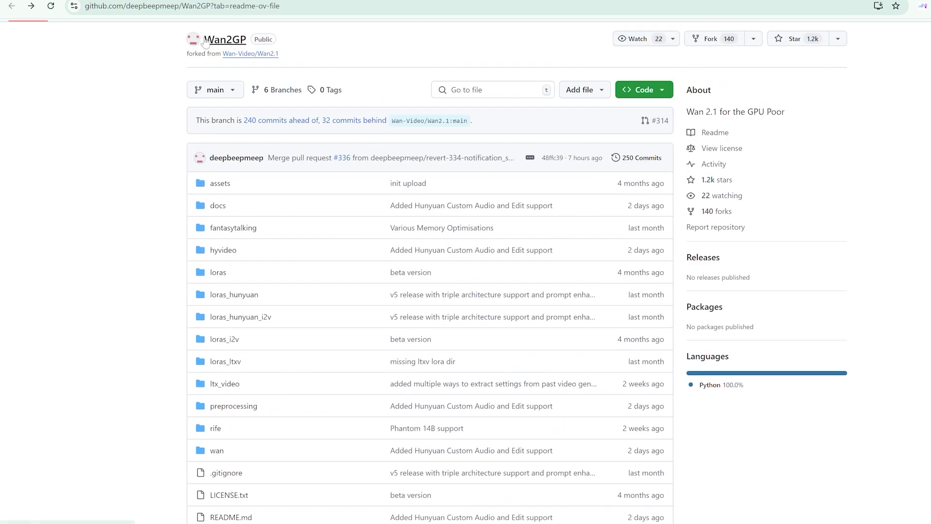
left_click_drag(203, 39, 246, 40)
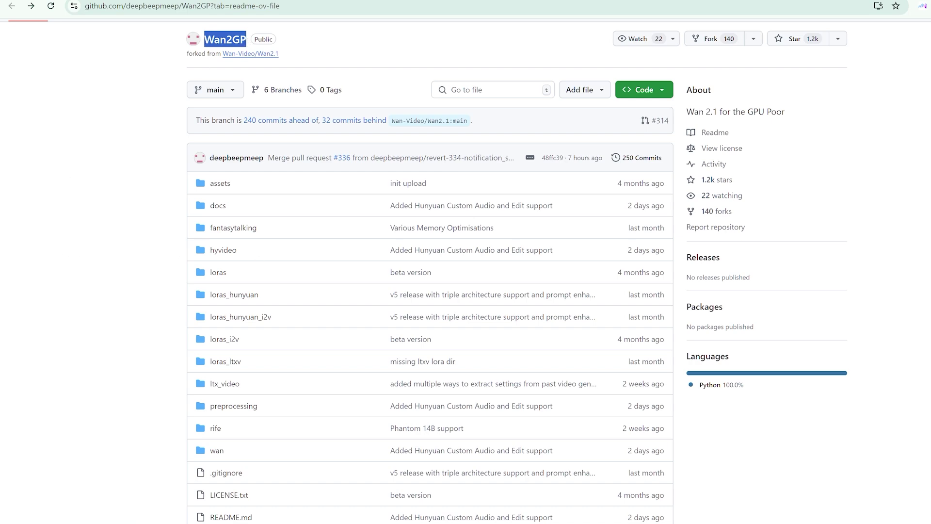
scroll(759, 92, "down", 13)
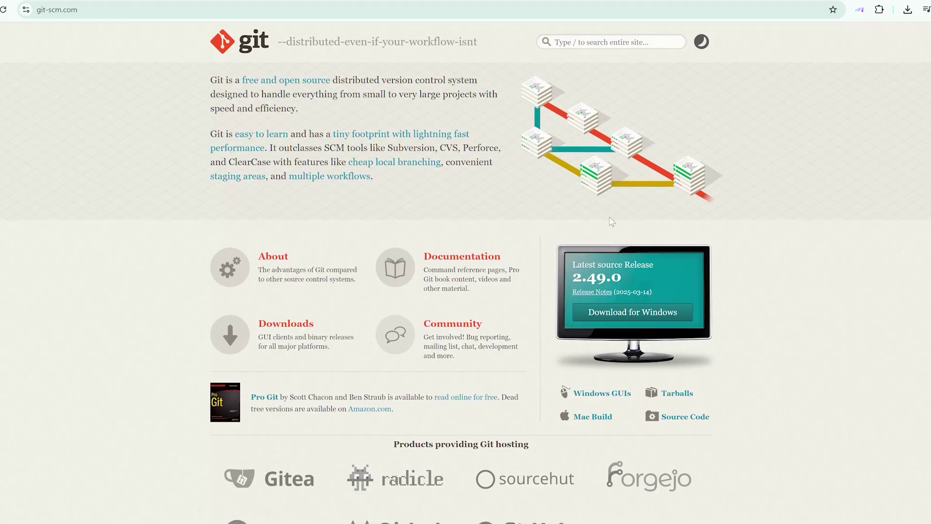
scroll(622, 239, "down", 3)
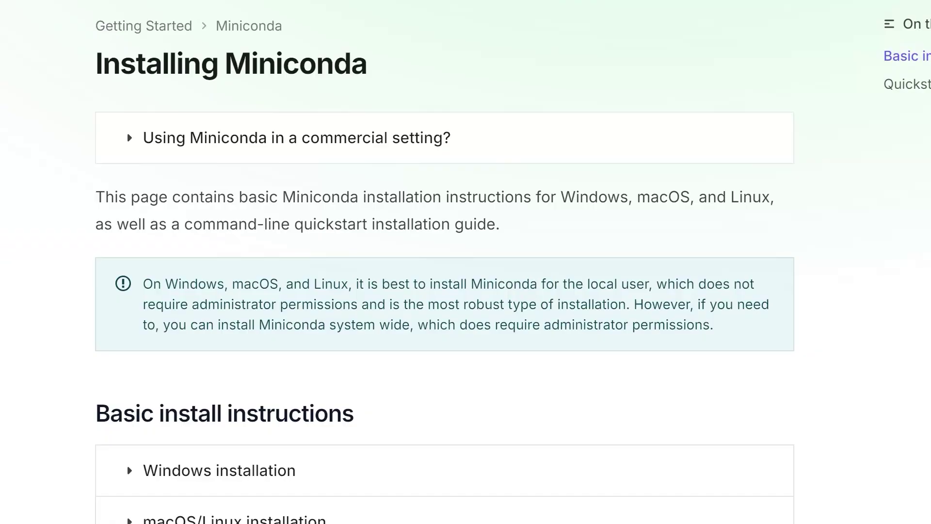
- In the Miniconda docs, expand and collapse Windows installation, then expand macOS/Linux installation
scroll(175, 155, "down", 1)
scroll(165, 167, "down", 2)
left_click(128, 327)
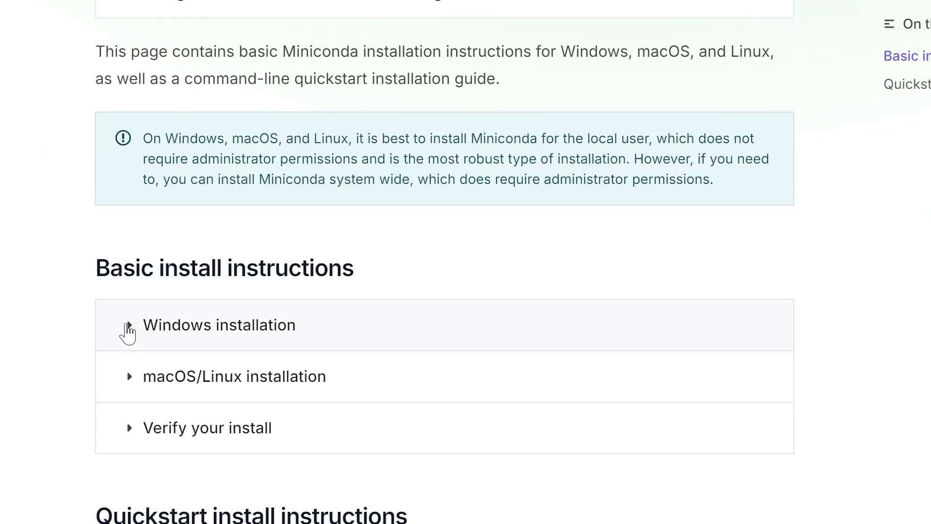
left_click(127, 327)
left_click(127, 383)
scroll(127, 387, "down", 4)
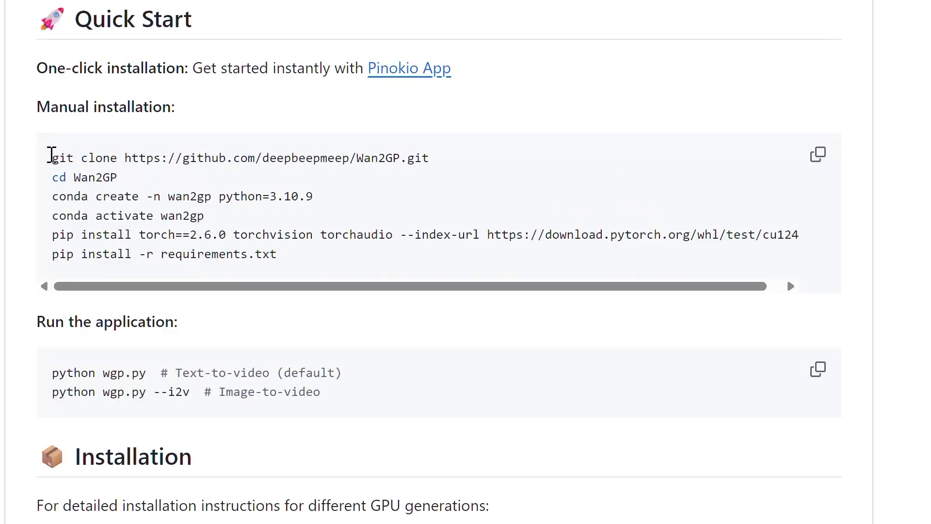
- Highlight the git clone command line in the Wan2GP Quick Start, then deselect it
mouse_move(51, 158)
left_mouse_down()
mouse_move(148, 149)
mouse_move(466, 154)
left_mouse_up()
left_click(926, 113)
scroll(47, 112, "down", 2)
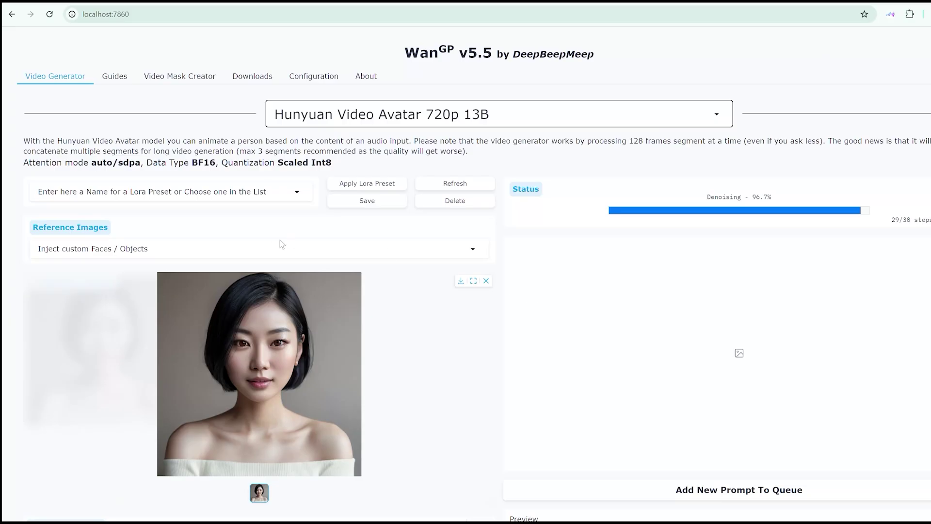
scroll(199, 116, "down", 5)
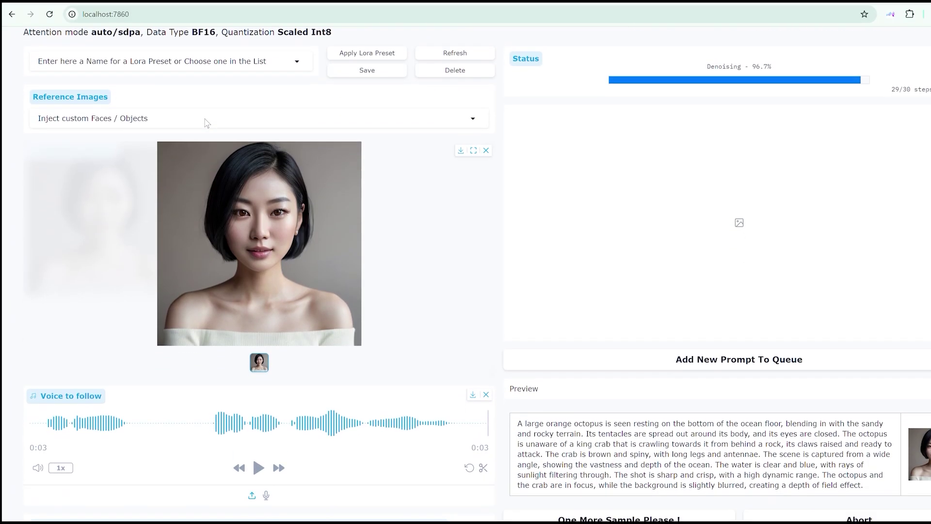
scroll(224, 214, "down", 4)
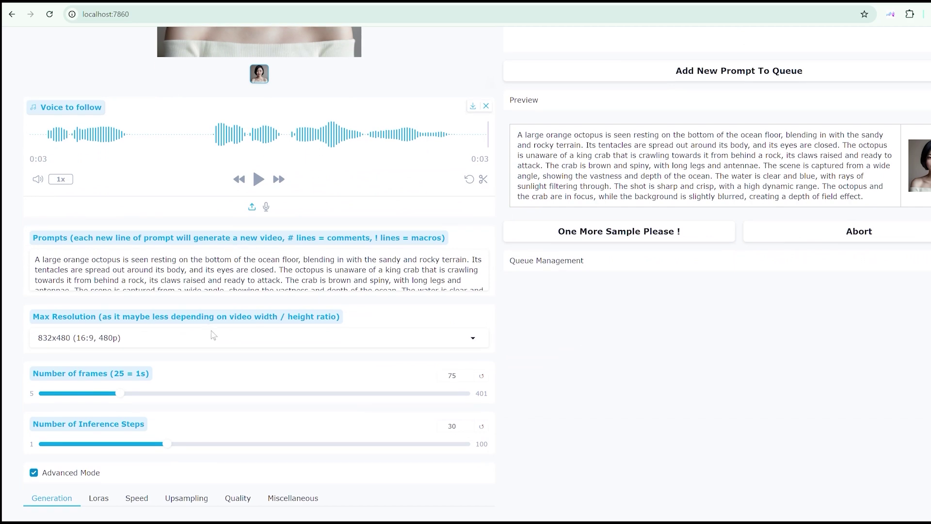
scroll(147, 460, "down", 4)
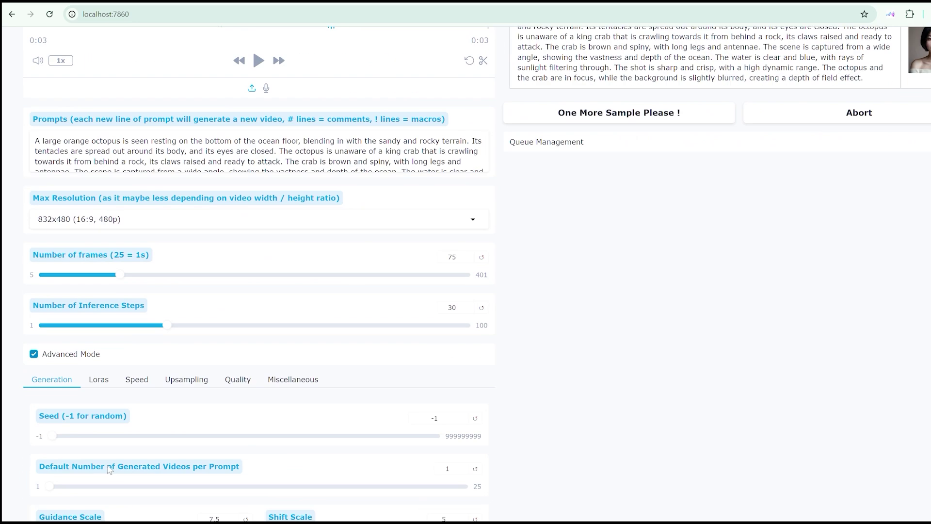
left_click(100, 316)
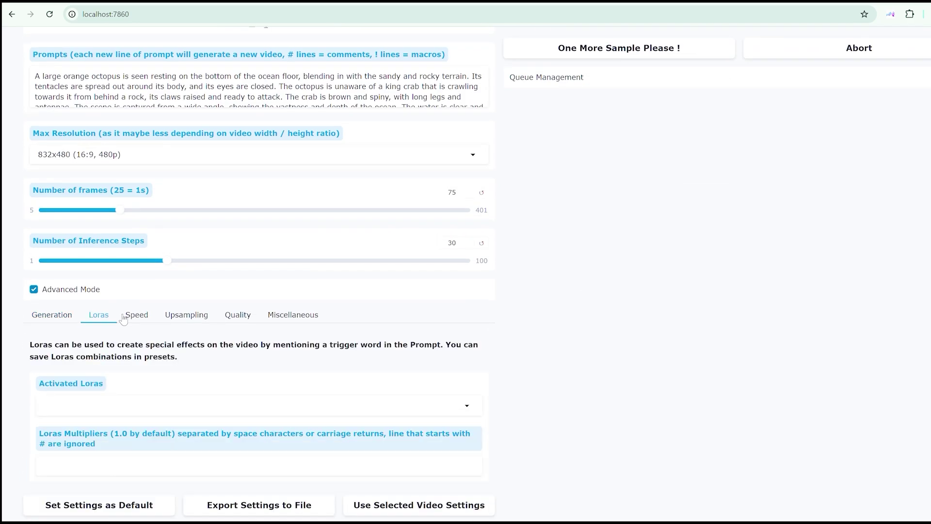
left_click(133, 261)
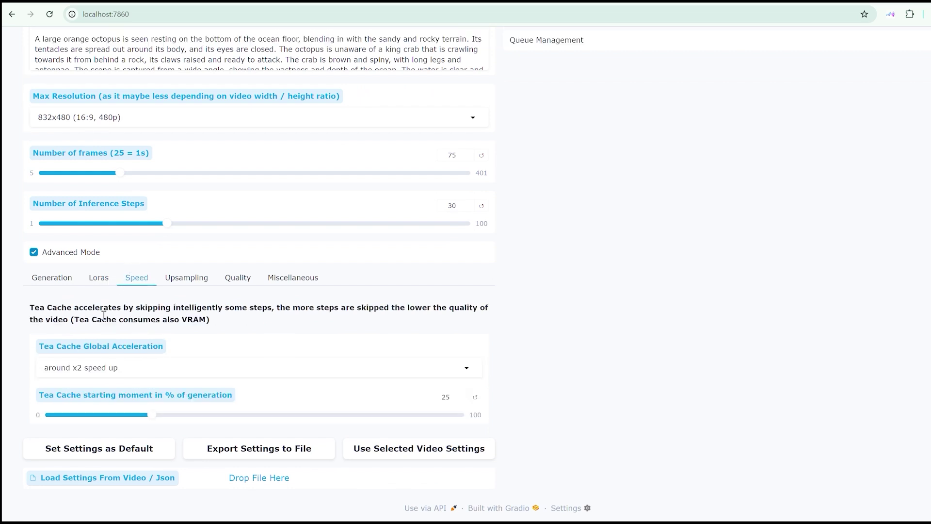
left_click(186, 281)
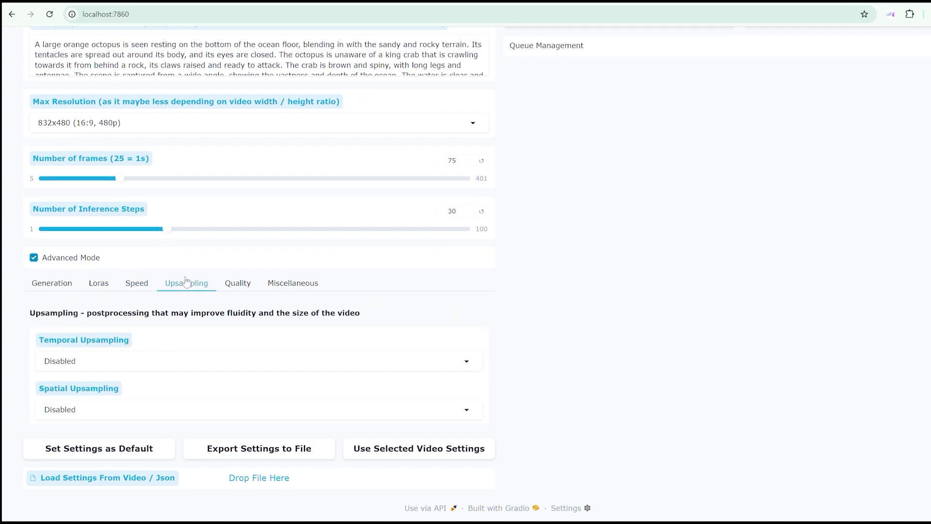
left_click(236, 284)
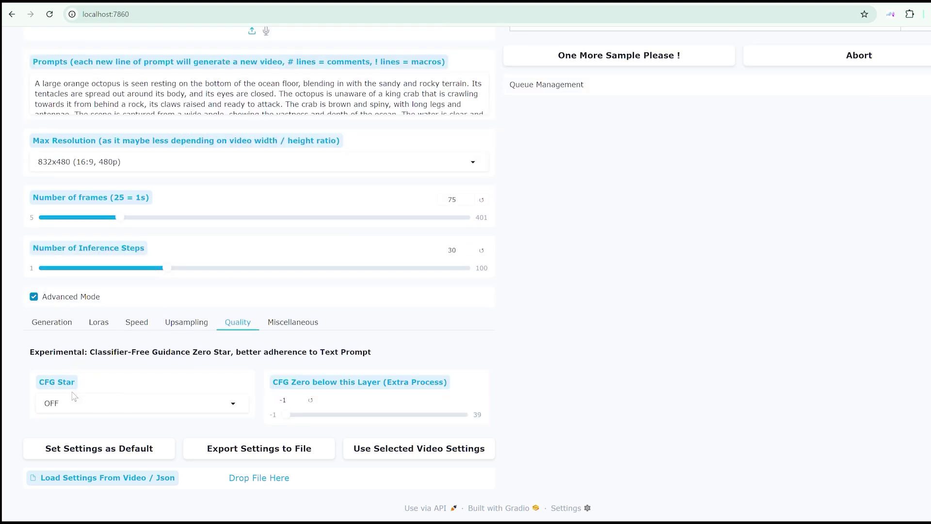
left_click(58, 329)
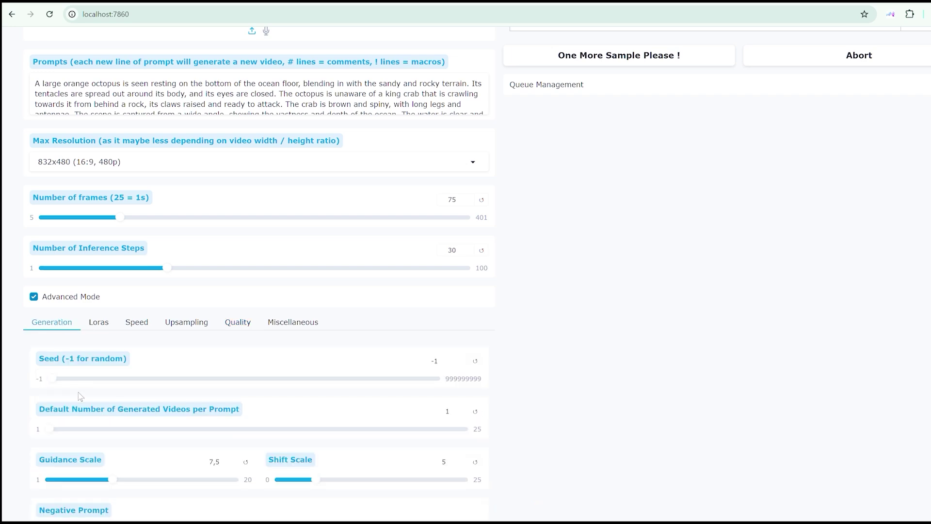
scroll(127, 410, "up", 2)
scroll(127, 410, "up", 8)
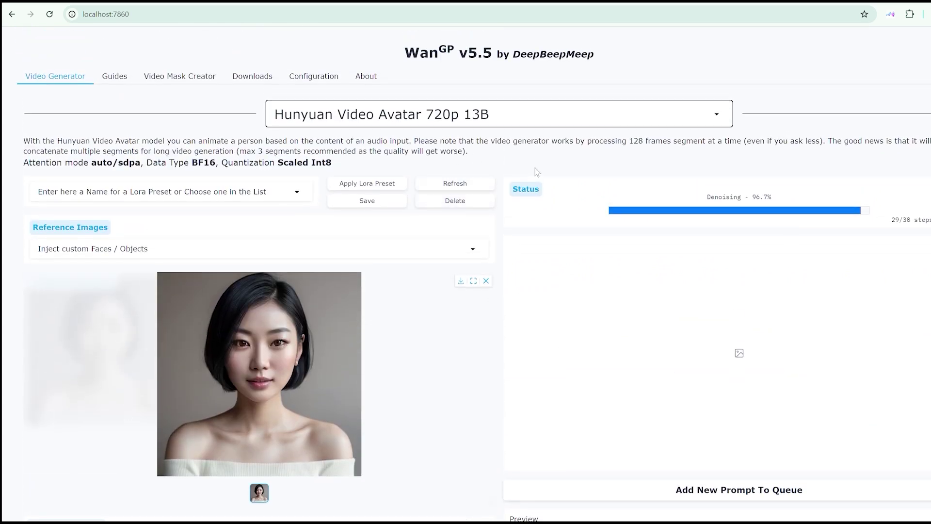
- Open and scroll through WanGP's Models Overview guide
left_click(123, 79)
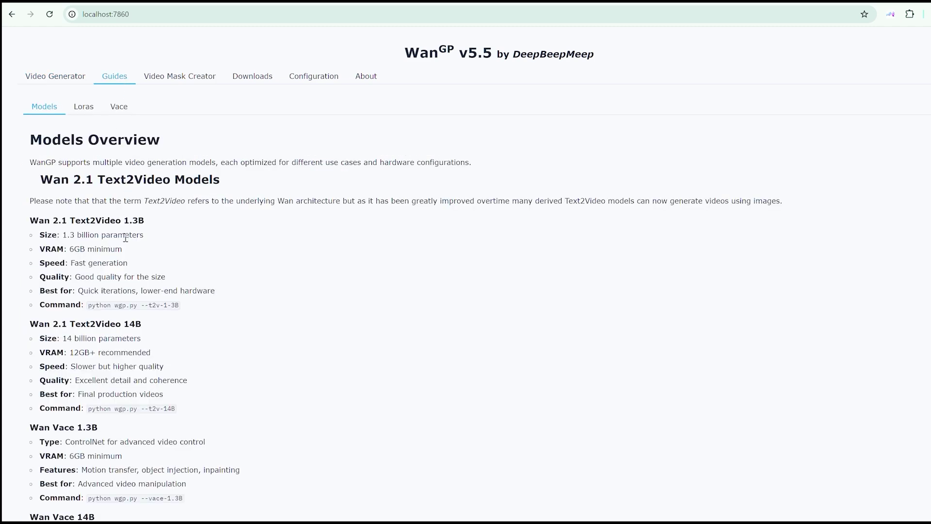
scroll(125, 237, "down", 4)
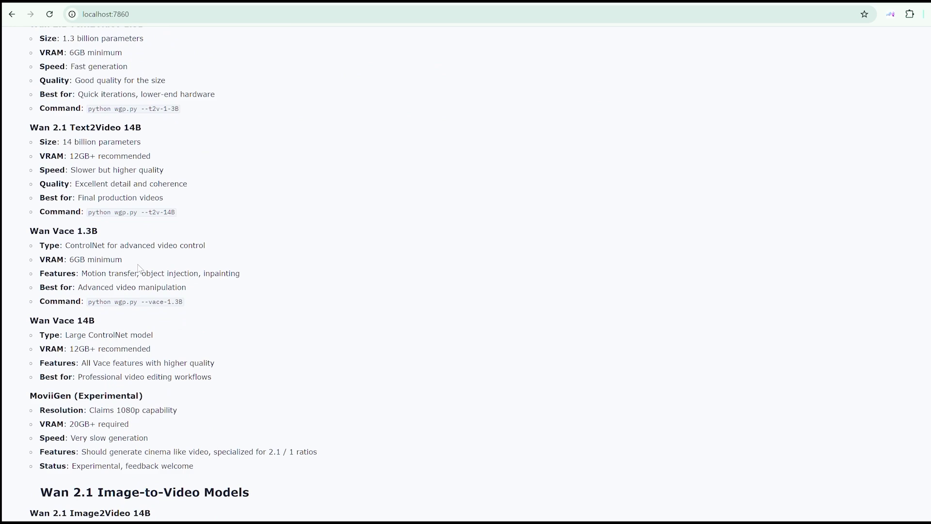
scroll(139, 268, "down", 6)
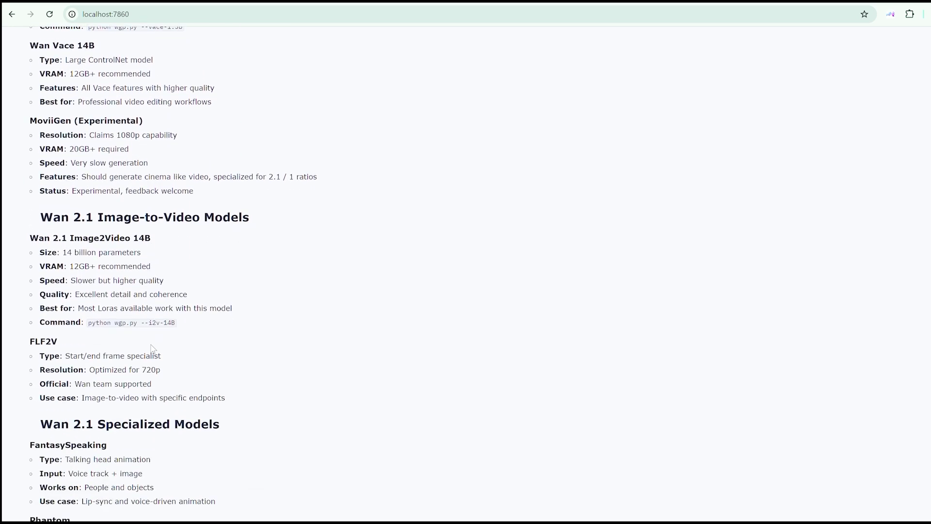
scroll(151, 348, "up", 10)
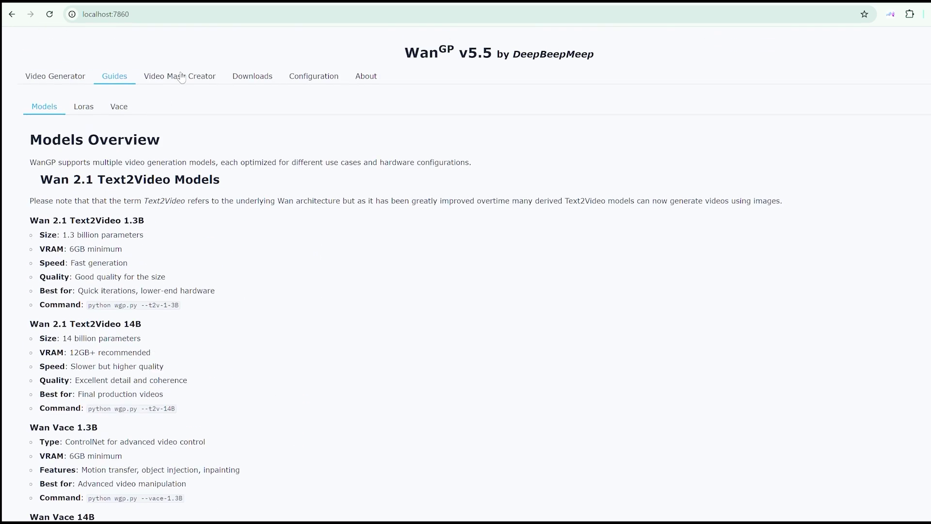
- Open the Loras guide, then go to the Wan2GP GitHub README tab
left_click(84, 109)
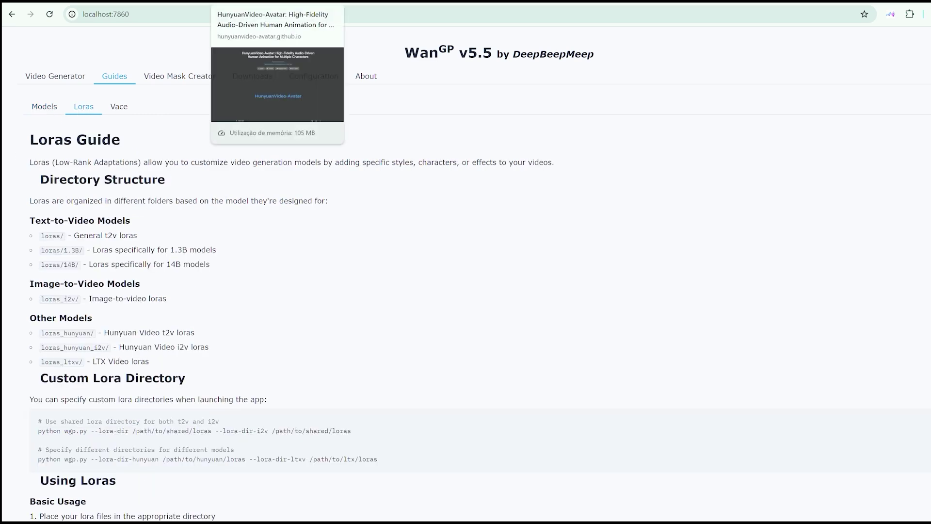
left_click(228, 1)
left_click(266, 1)
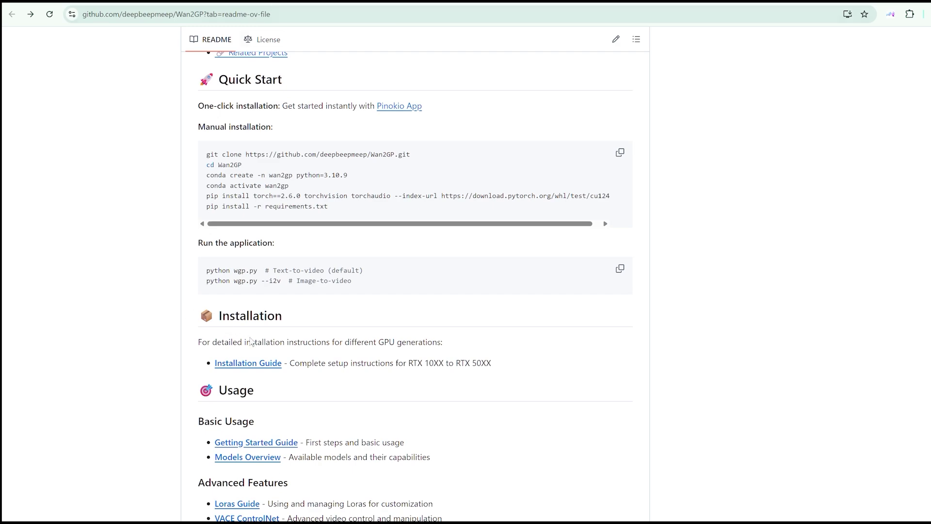
- Open the Wan2GP Installation Guide and read down past the 40% faster note
left_click(262, 364)
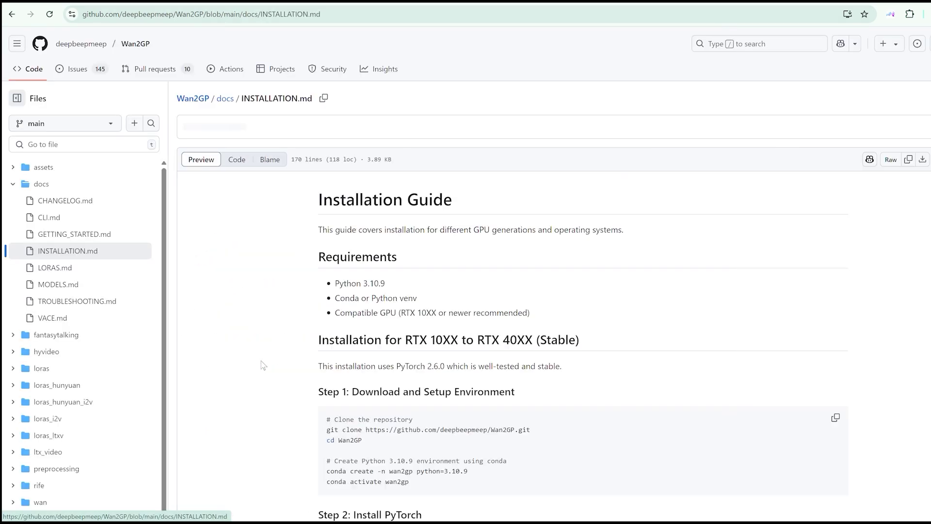
scroll(334, 287, "down", 4)
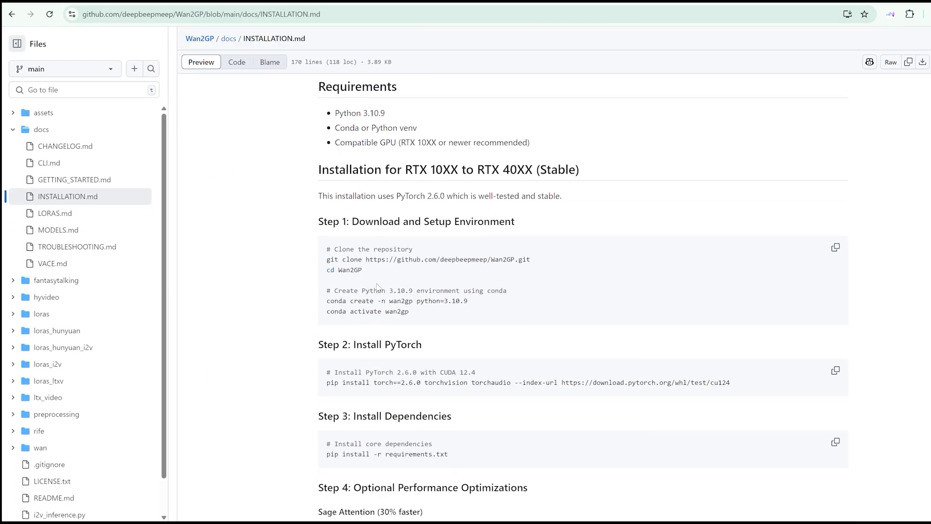
scroll(381, 305, "down", 3)
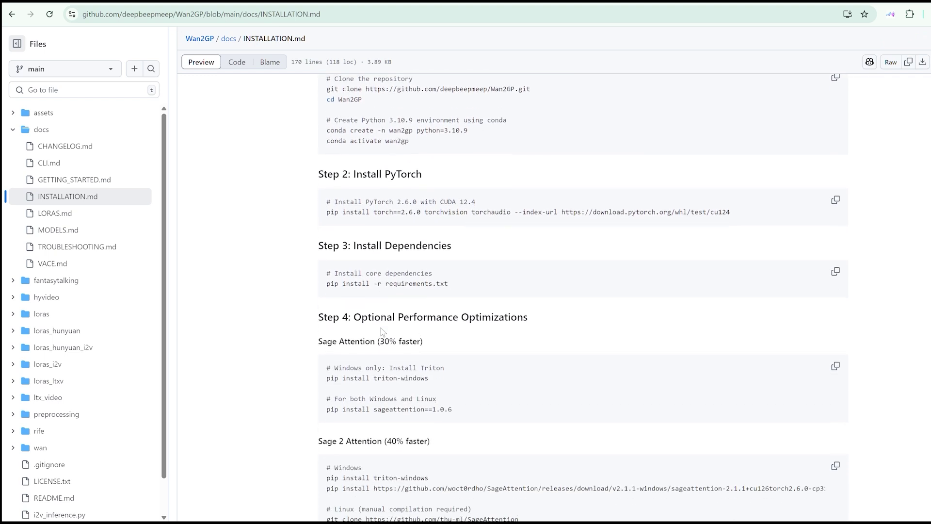
left_click_drag(388, 314, 434, 320)
scroll(401, 320, "down", 2)
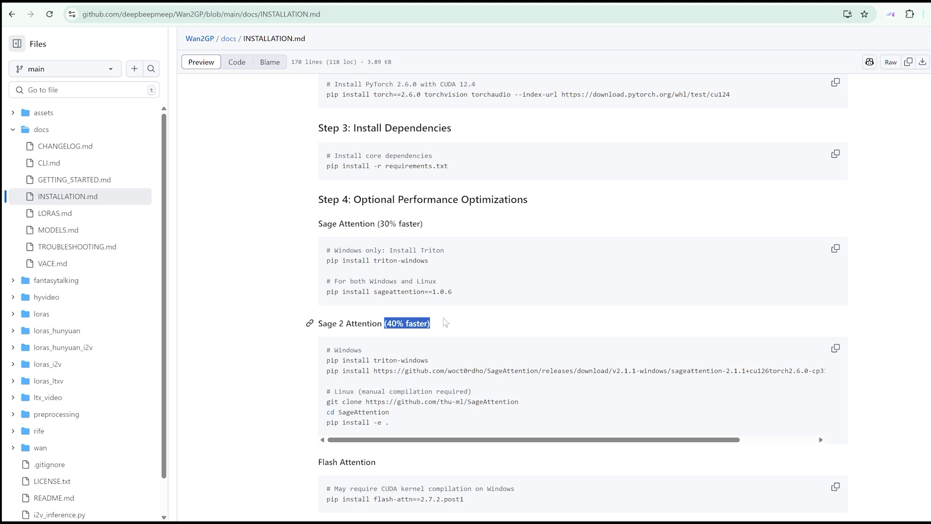
left_click(529, 224)
scroll(474, 320, "down", 2)
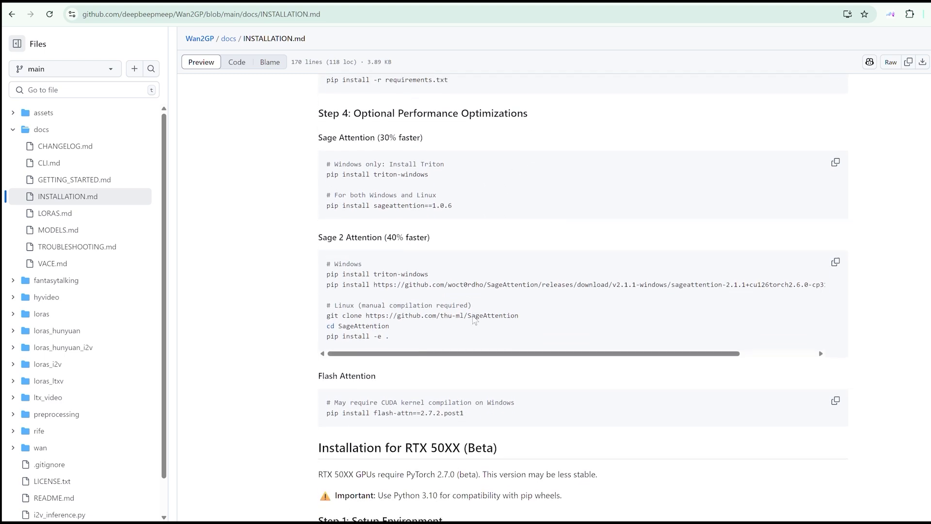
scroll(474, 320, "down", 3)
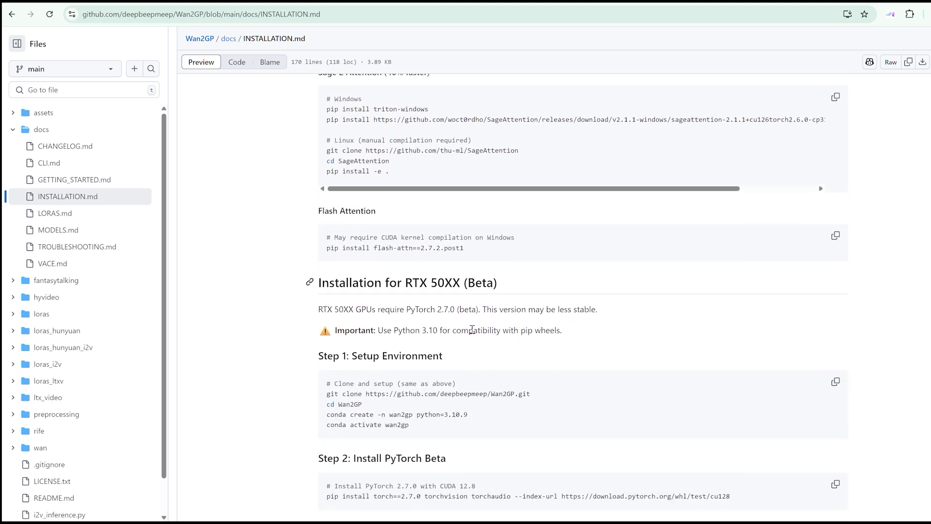
scroll(472, 330, "down", 1)
- Check the running terminal window, then return to the installation guide
mouse_move(606, 521)
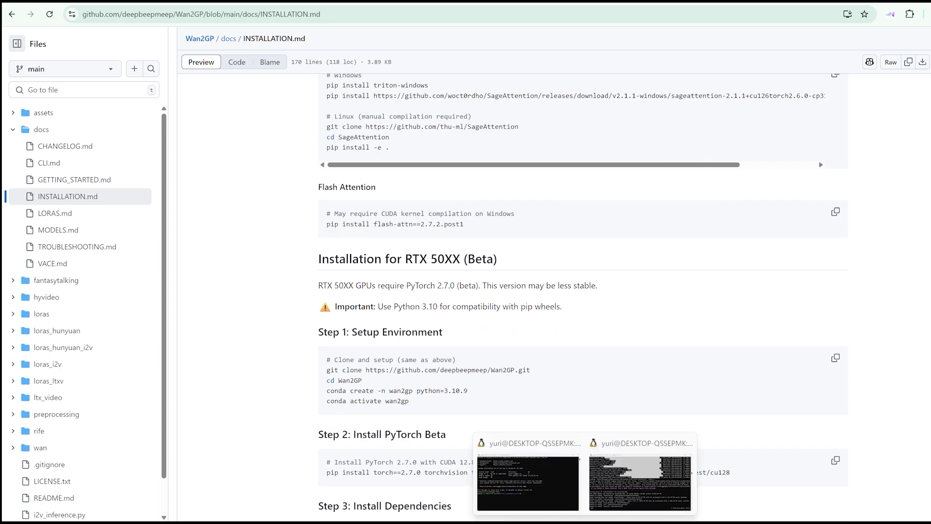
left_click(627, 482)
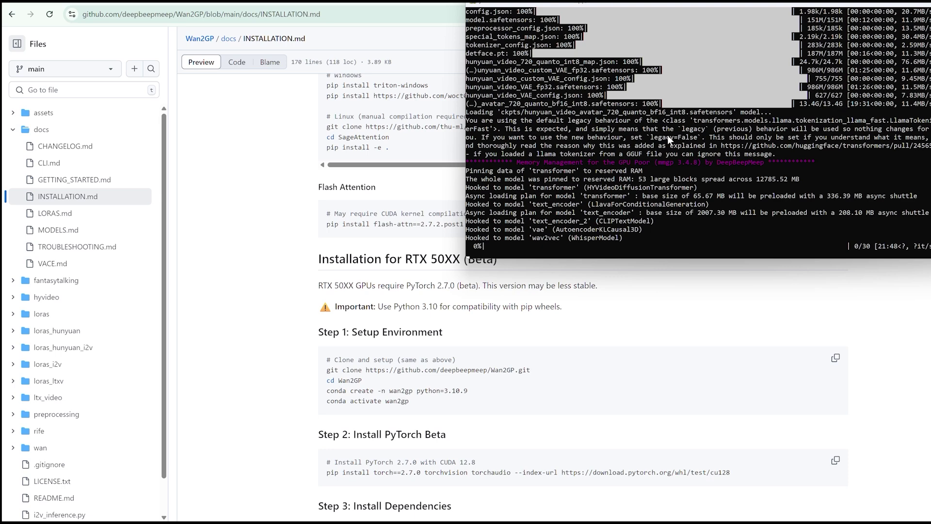
left_click(242, 369)
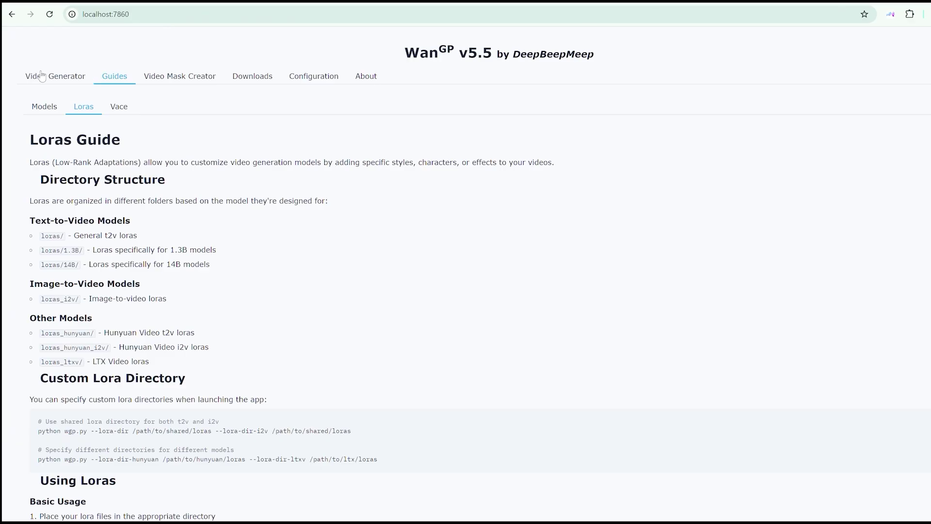
- Browse the Video Generator's model list and keep Hunyuan Video Avatar 720p 13B selected
left_click(42, 76)
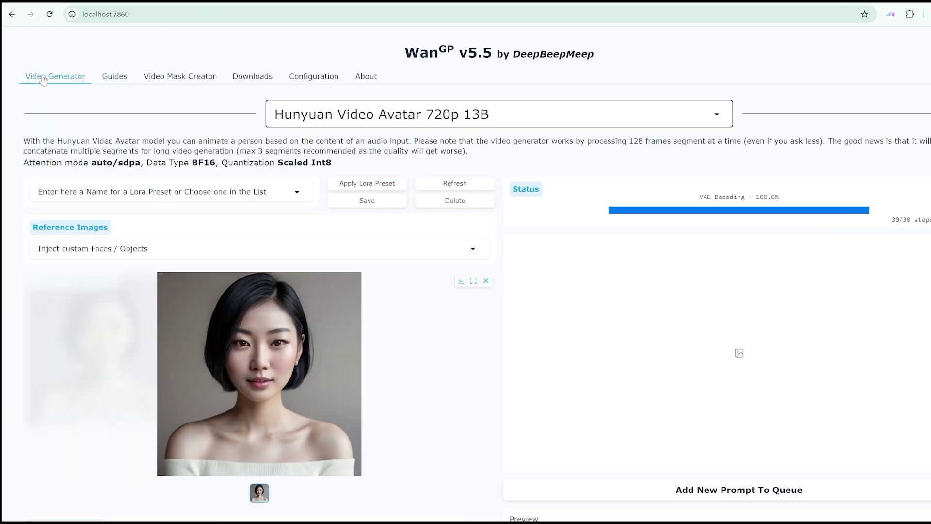
left_click(718, 113)
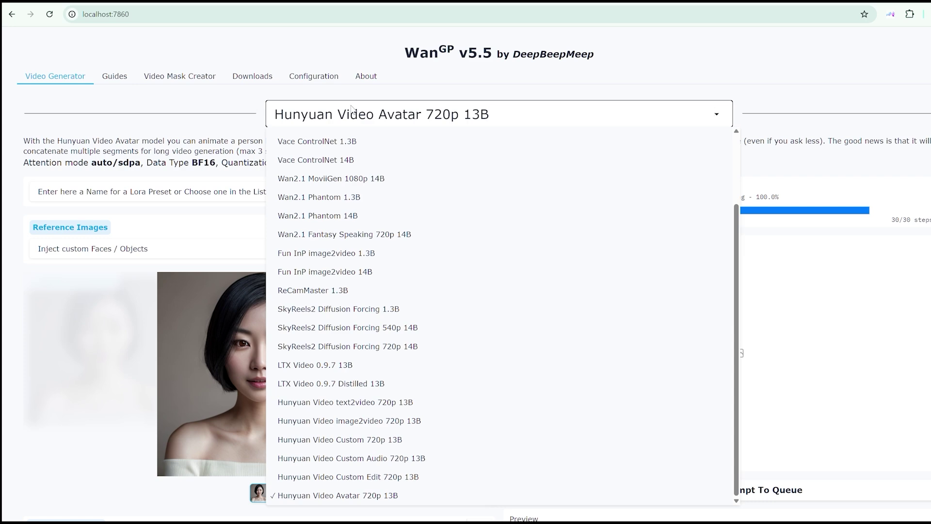
scroll(314, 283, "down", 1)
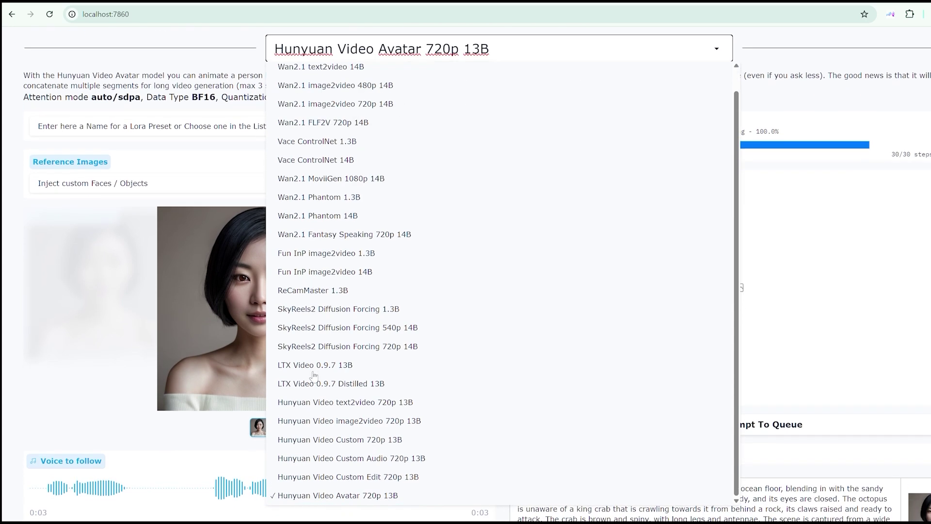
scroll(318, 378, "up", 1)
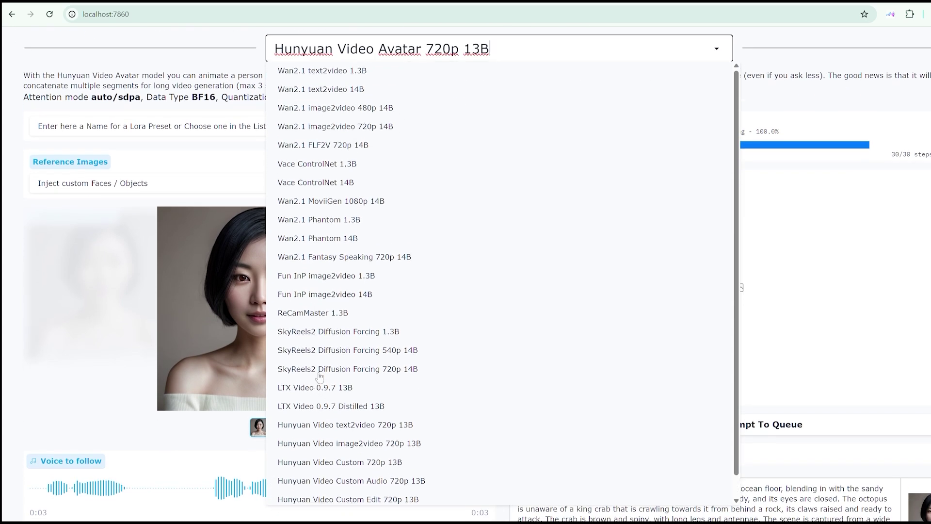
scroll(319, 378, "up", 1)
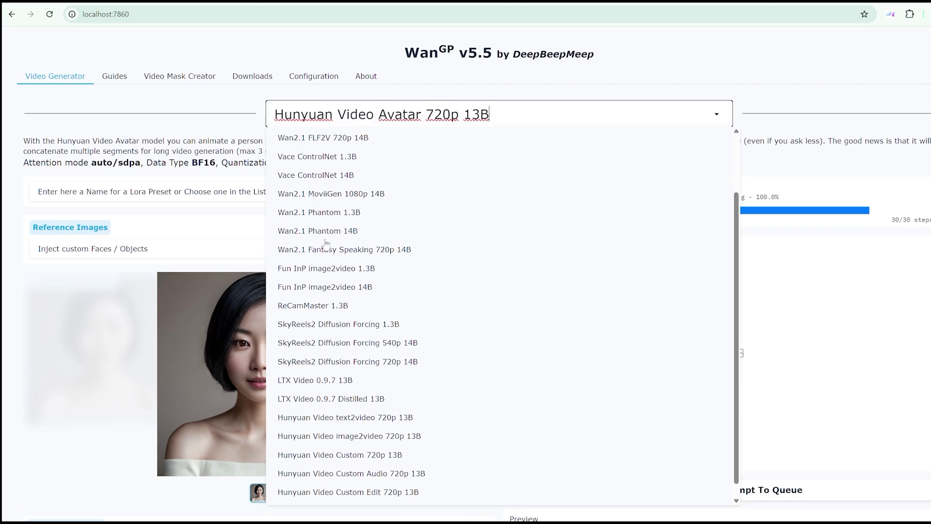
scroll(326, 243, "down", 1)
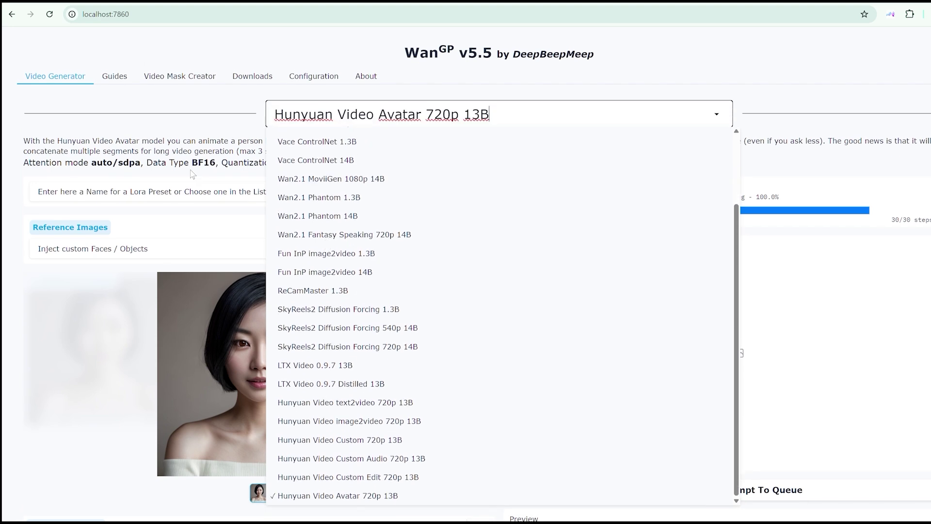
left_click(190, 151)
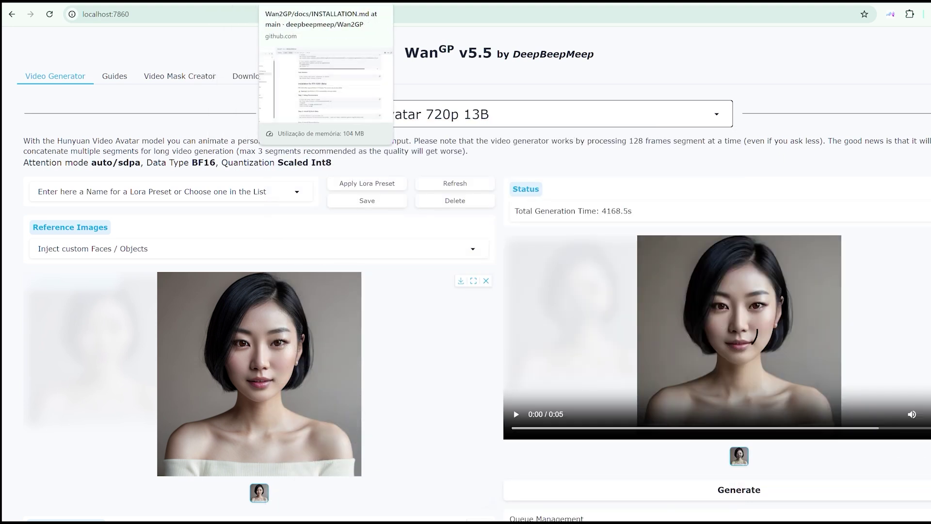
- Read the WanGP v5.5 Hunyuan Video Custom Audio note in the Wan2GP README's Latest Updates
left_click(310, 2)
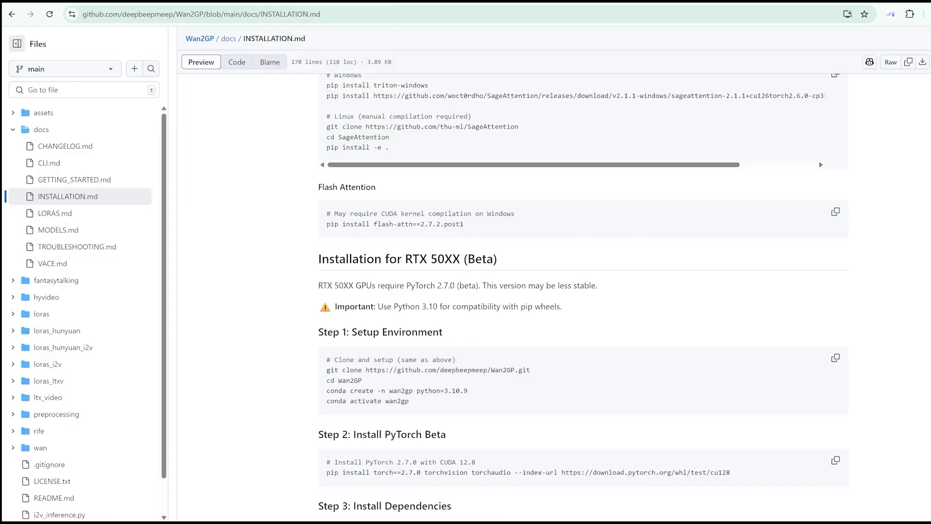
left_click(12, 15)
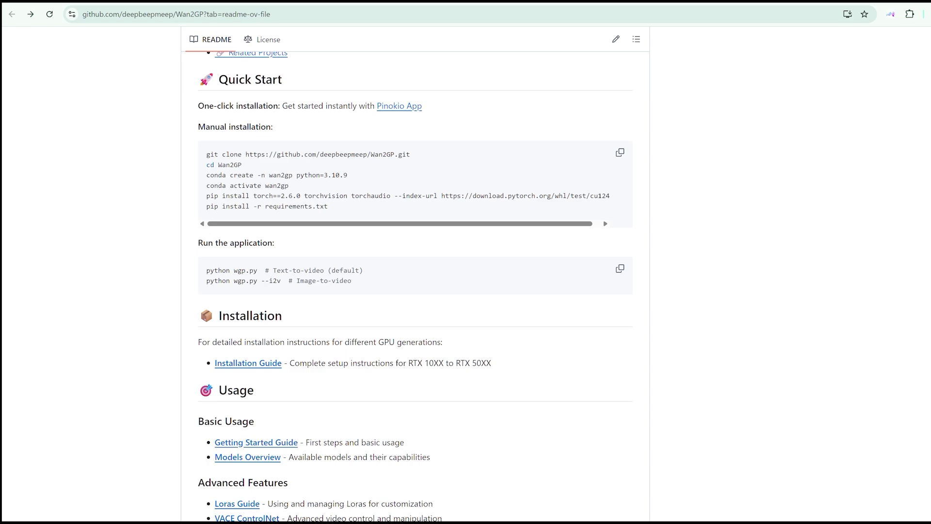
key("alt+Right")
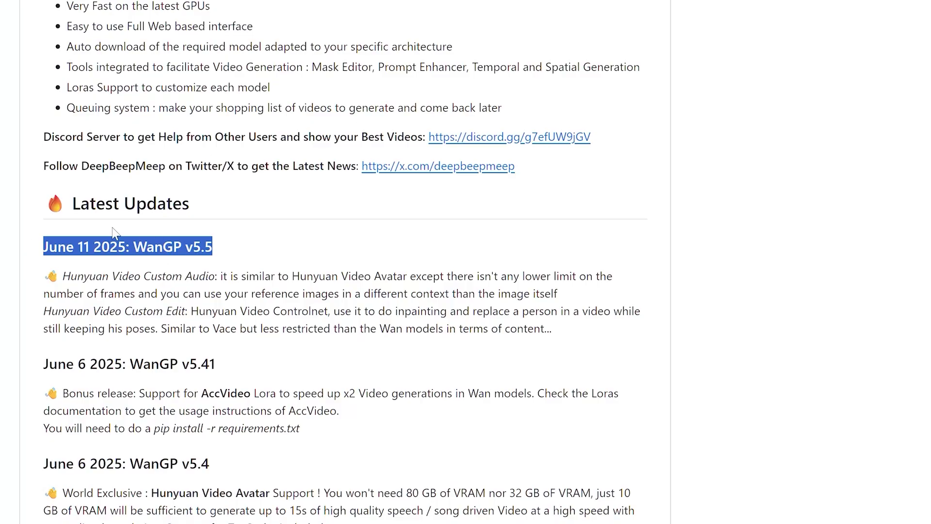
left_click_drag(64, 279, 232, 270)
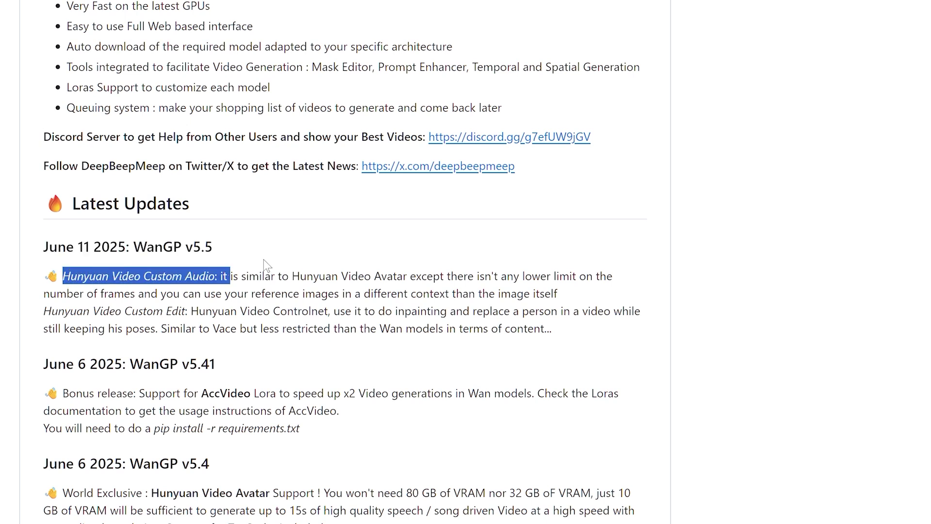
left_click(360, 237)
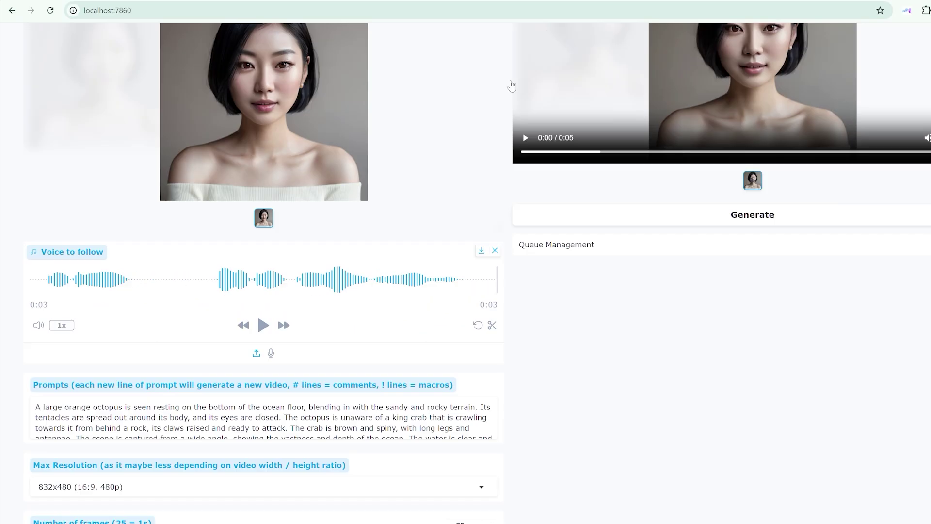
- Compare WanGP's model list with the README's Latest Updates, keeping Hunyuan Video Avatar 720p 13B
scroll(524, 228, "up", 5)
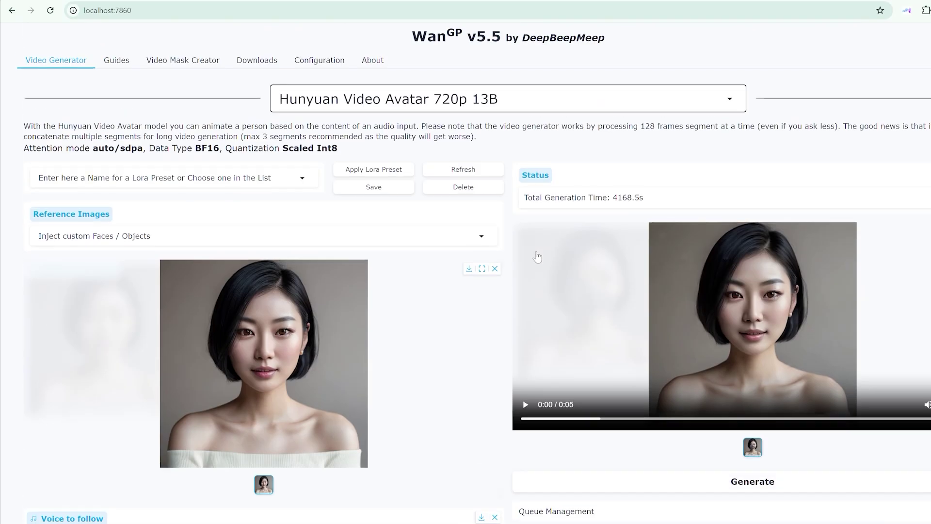
left_click(737, 112)
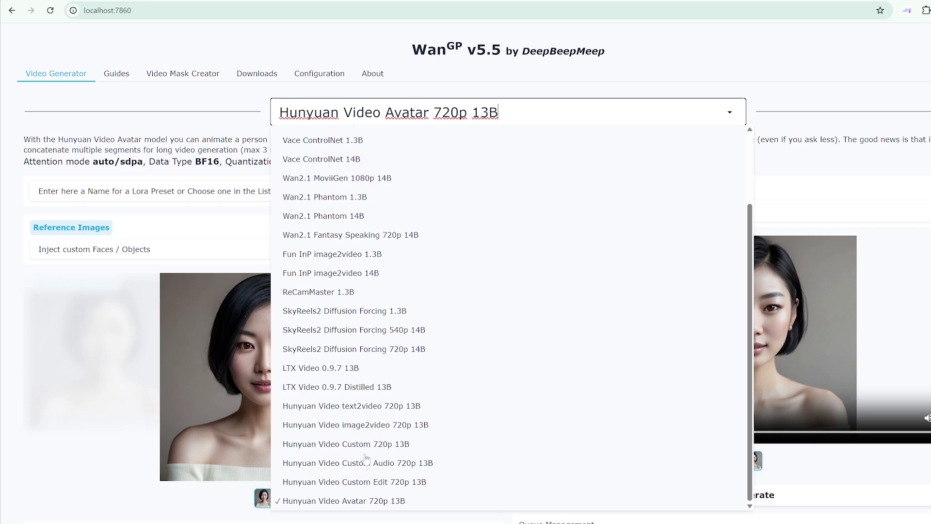
left_click(239, 0)
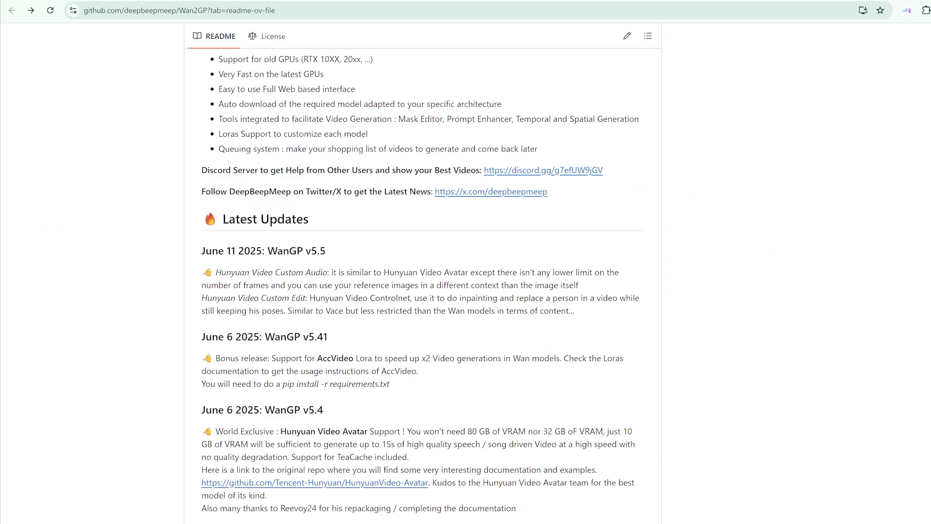
scroll(304, 271, "up", 2)
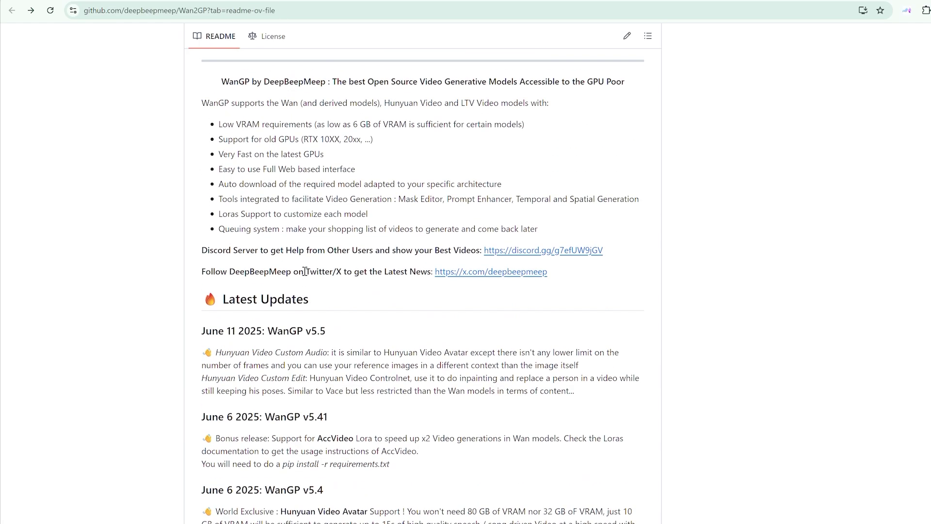
key("ctrl+Tab")
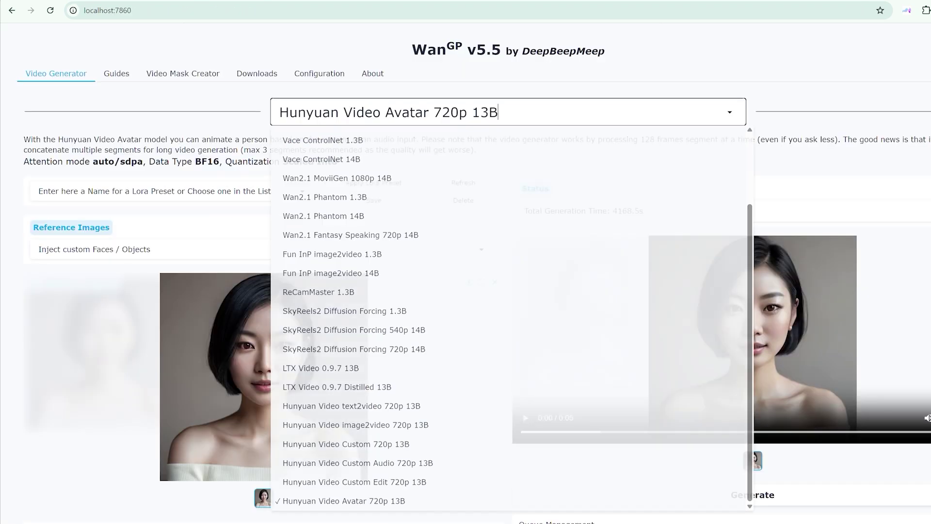
left_click(172, 145)
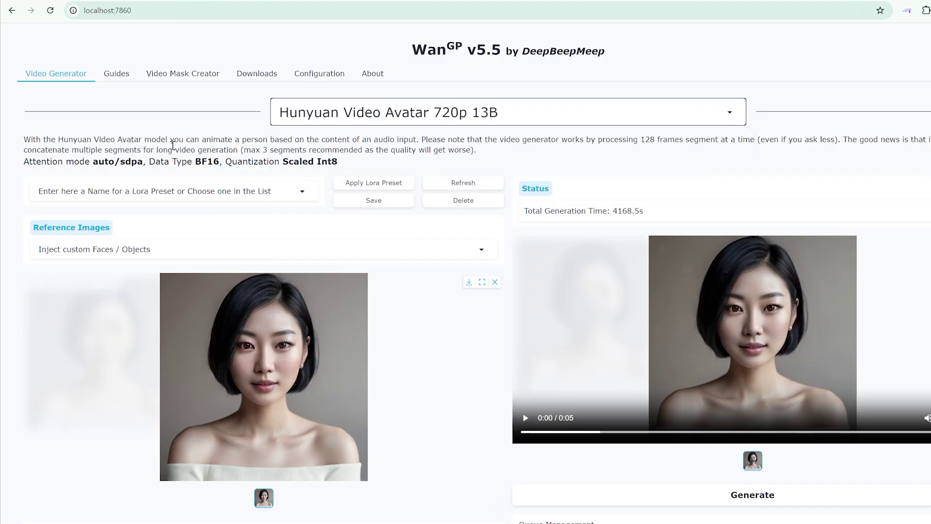
scroll(194, 165, "down", 3)
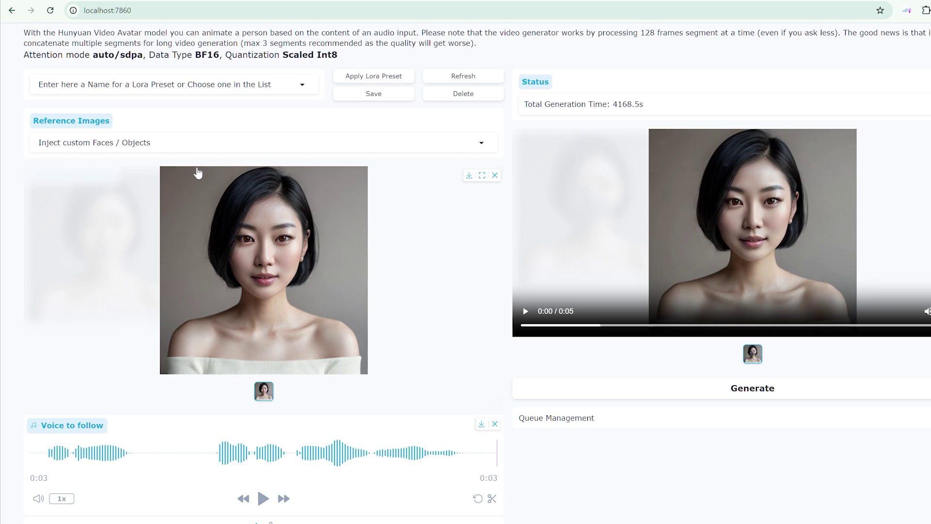
scroll(199, 188, "down", 7)
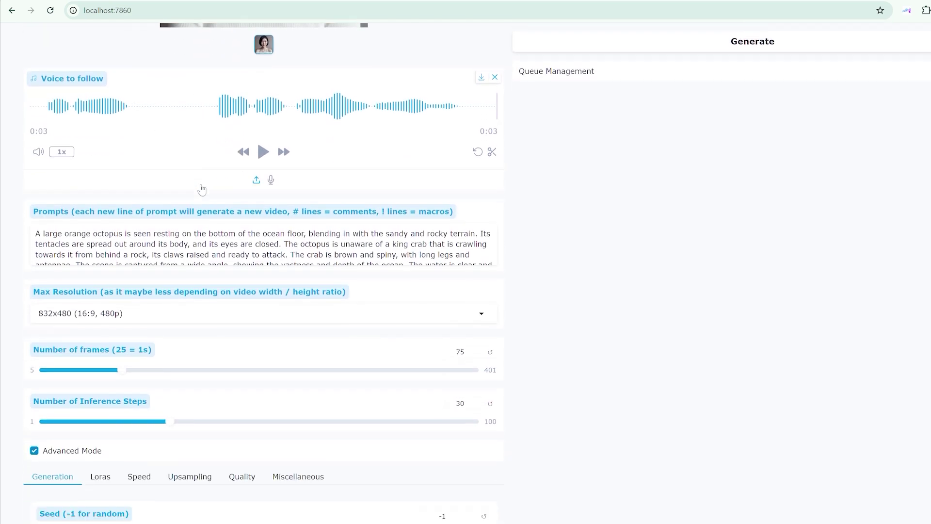
scroll(202, 189, "down", 3)
scroll(198, 213, "down", 3)
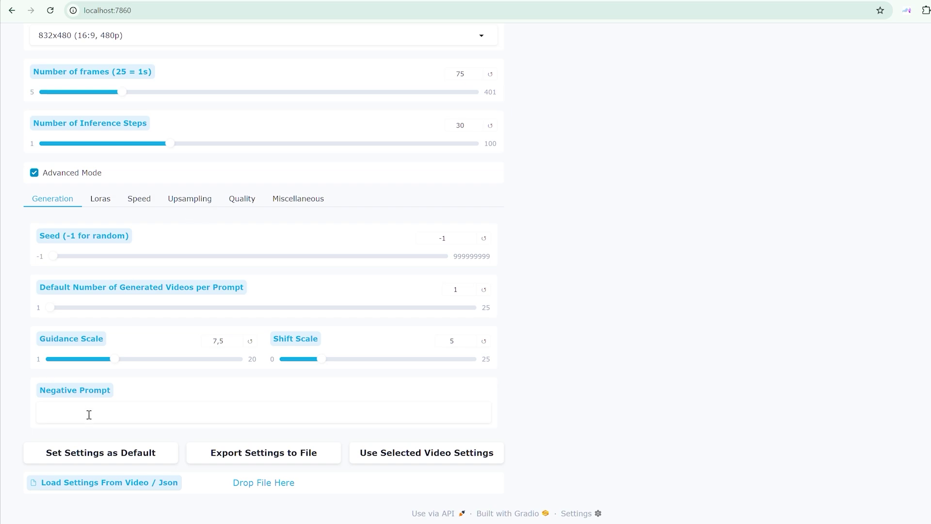
scroll(89, 414, "up", 13)
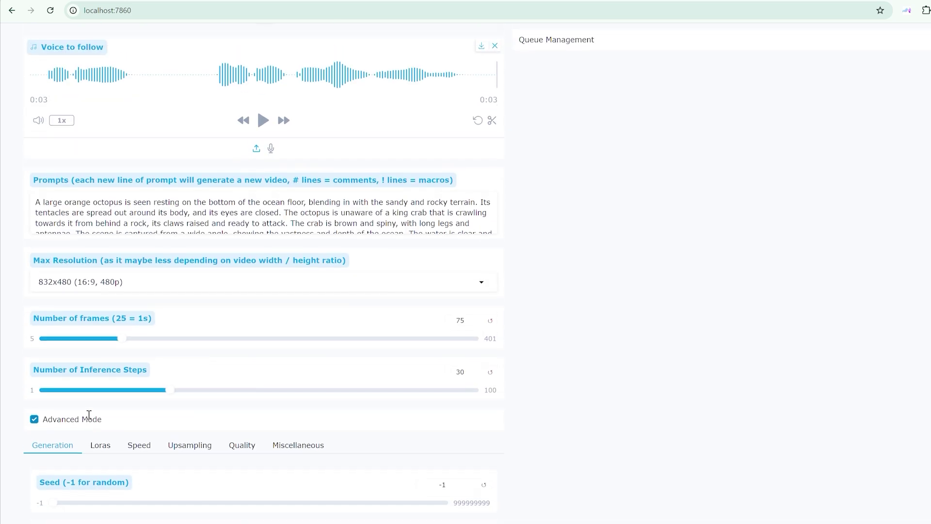
scroll(89, 414, "up", 1)
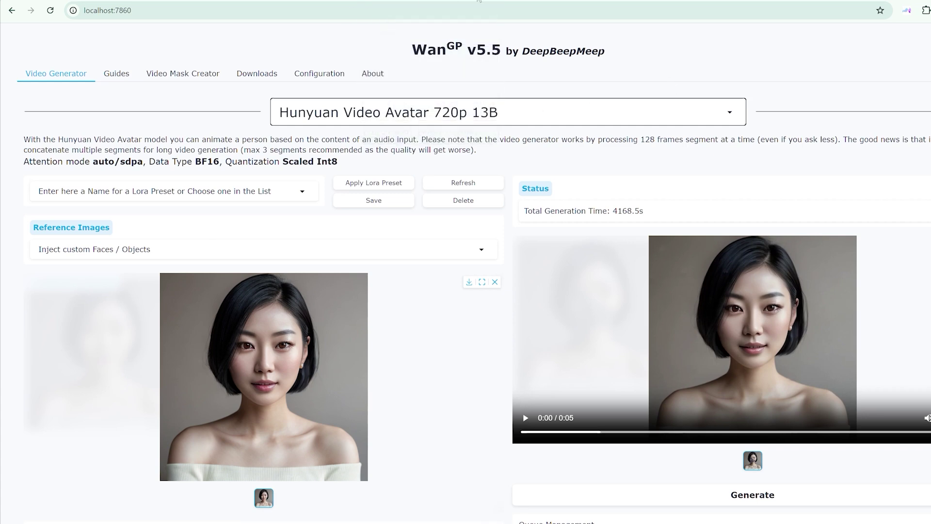
scroll(792, 118, "down", 1)
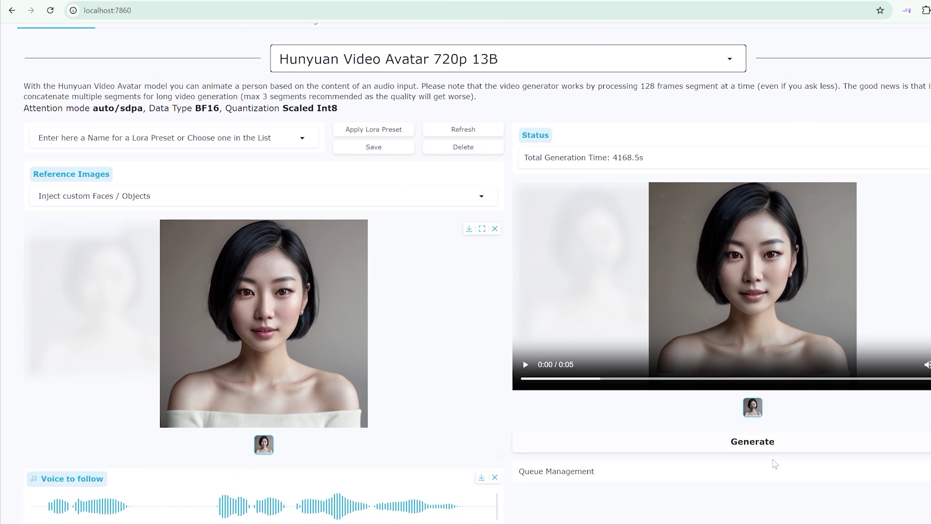
scroll(775, 463, "down", 4)
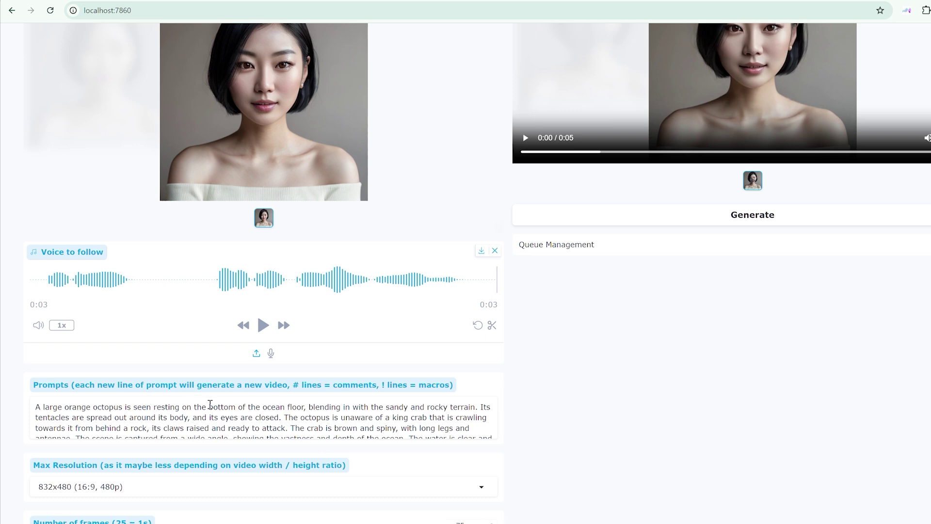
scroll(210, 404, "down", 3)
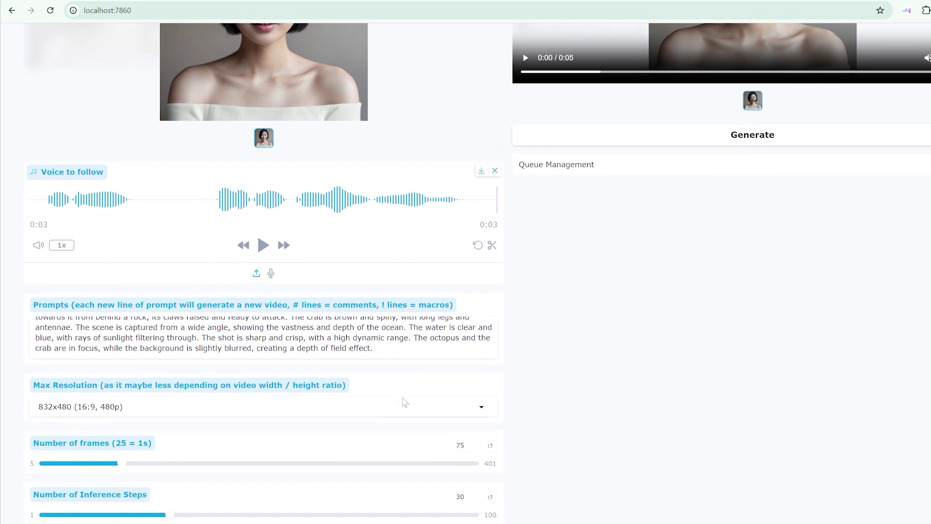
scroll(406, 402, "up", 2)
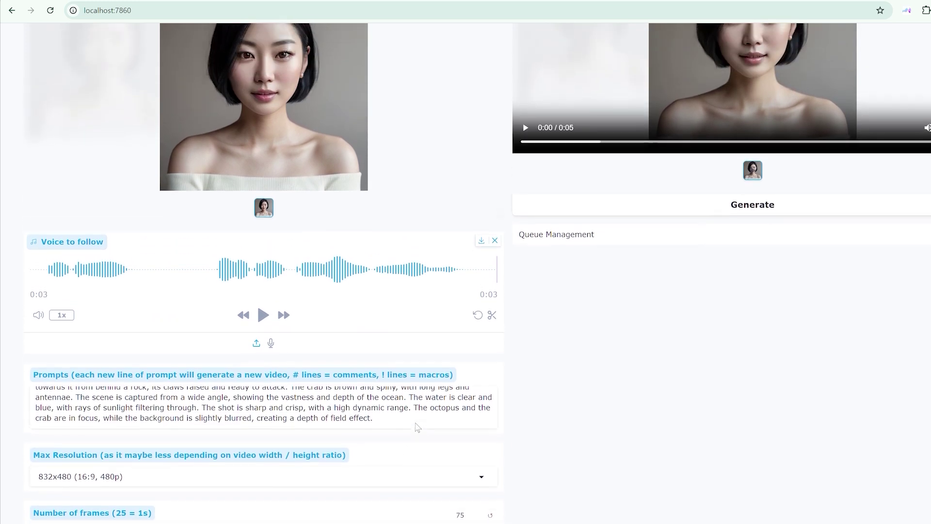
scroll(406, 437, "up", 3)
scroll(577, 443, "up", 5)
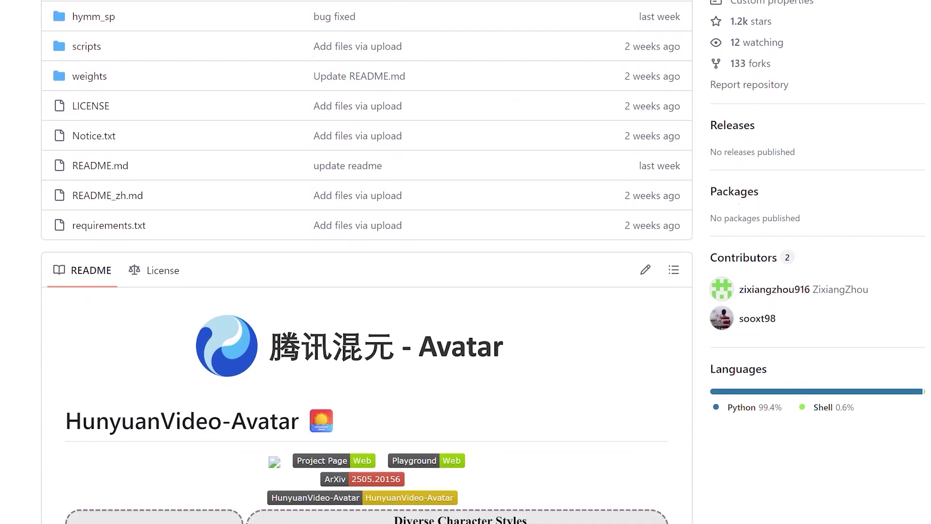
scroll(466, 262, "down", 4)
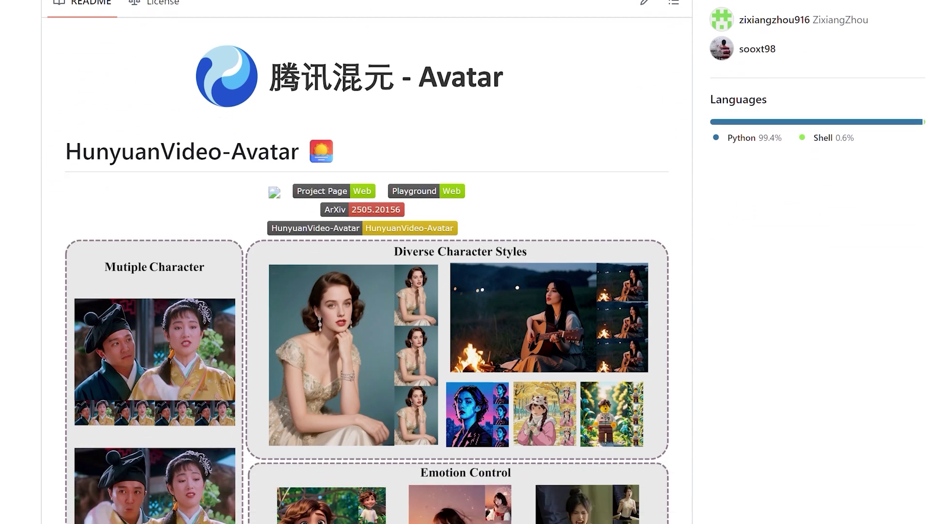
scroll(465, 262, "down", 3)
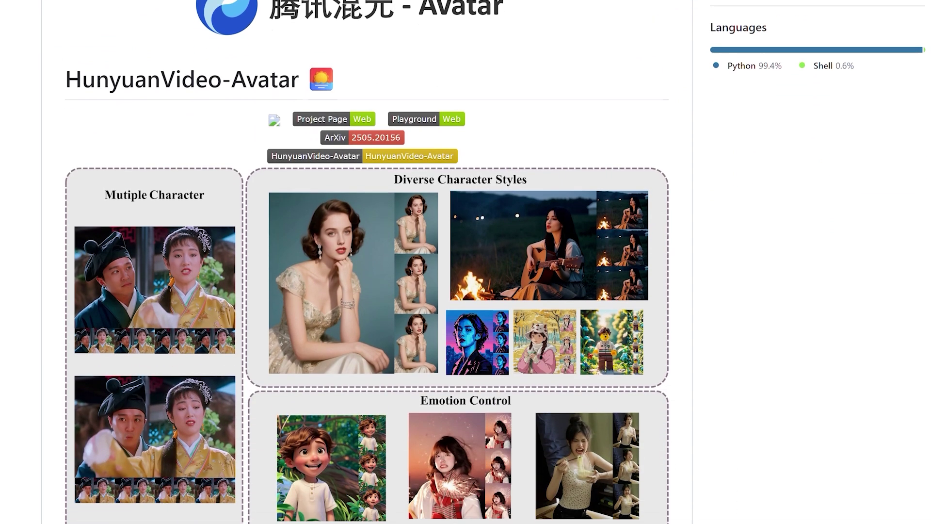
scroll(466, 262, "up", 1)
scroll(465, 262, "down", 6)
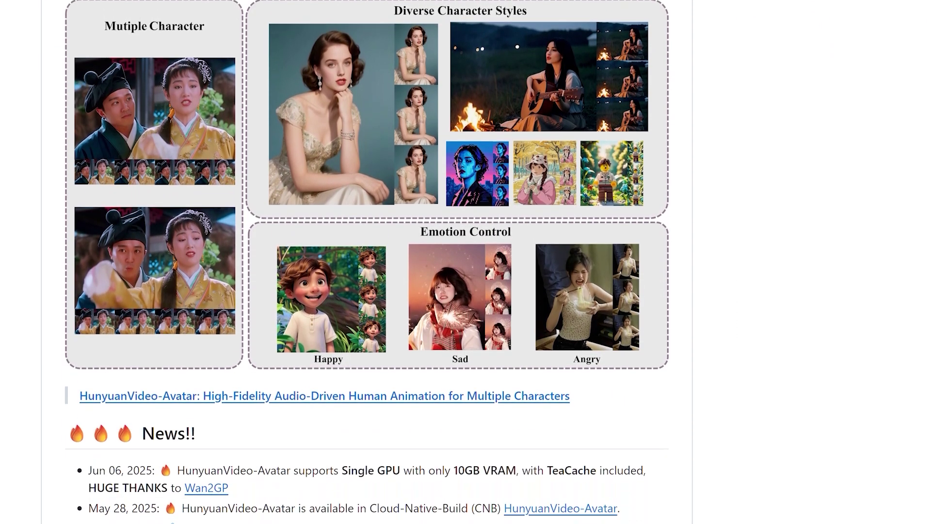
scroll(465, 262, "down", 10)
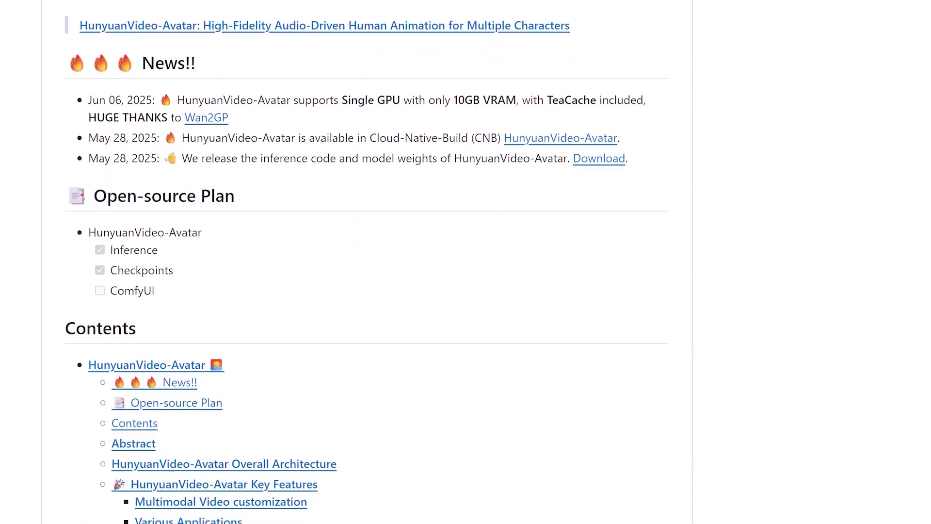
scroll(466, 261, "down", 12)
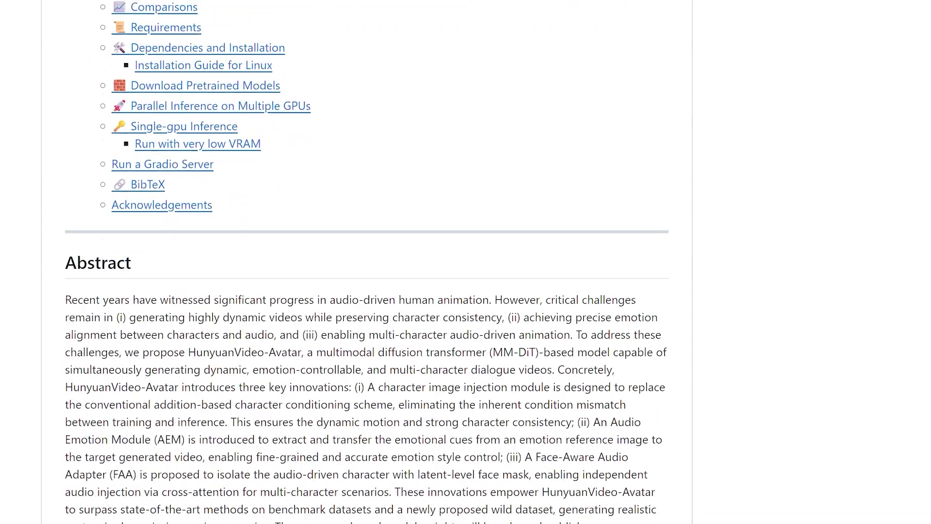
scroll(465, 262, "down", 6)
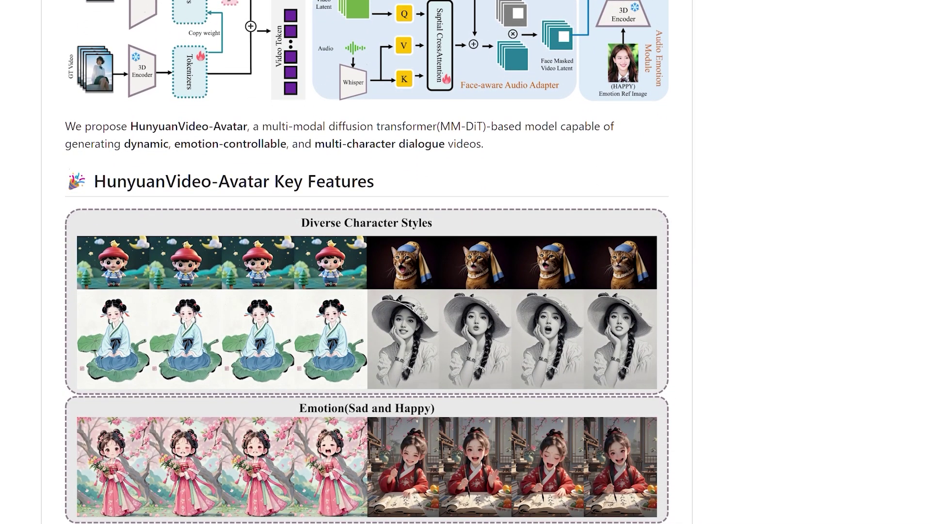
scroll(465, 262, "down", 2)
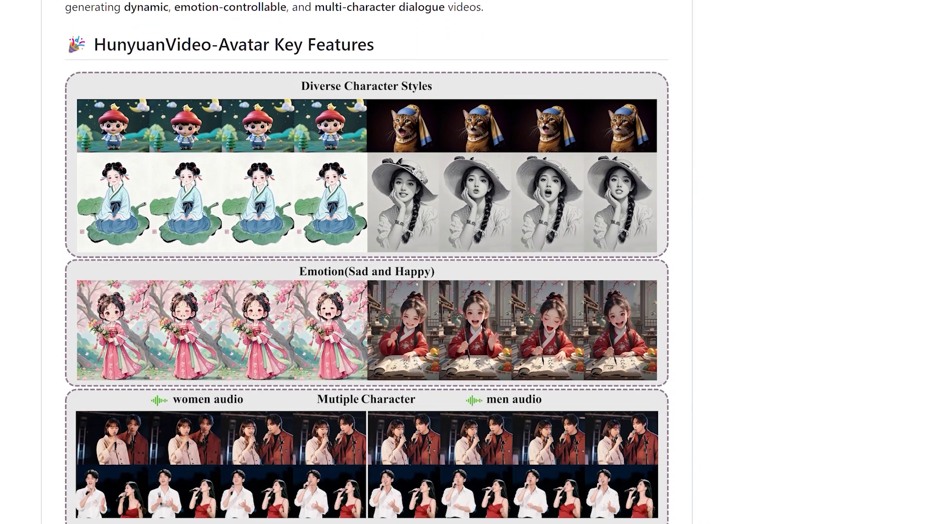
scroll(367, 262, "down", 7)
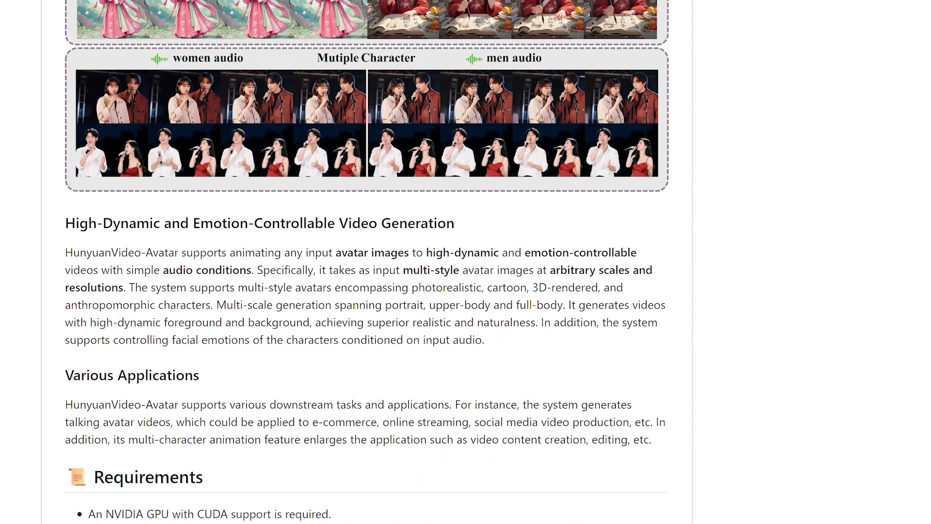
scroll(367, 262, "down", 2)
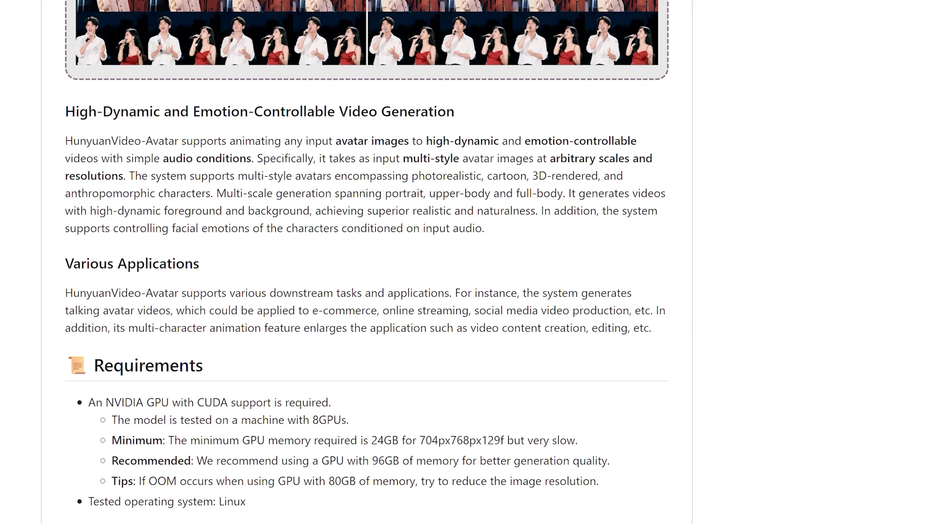
scroll(366, 262, "down", 1)
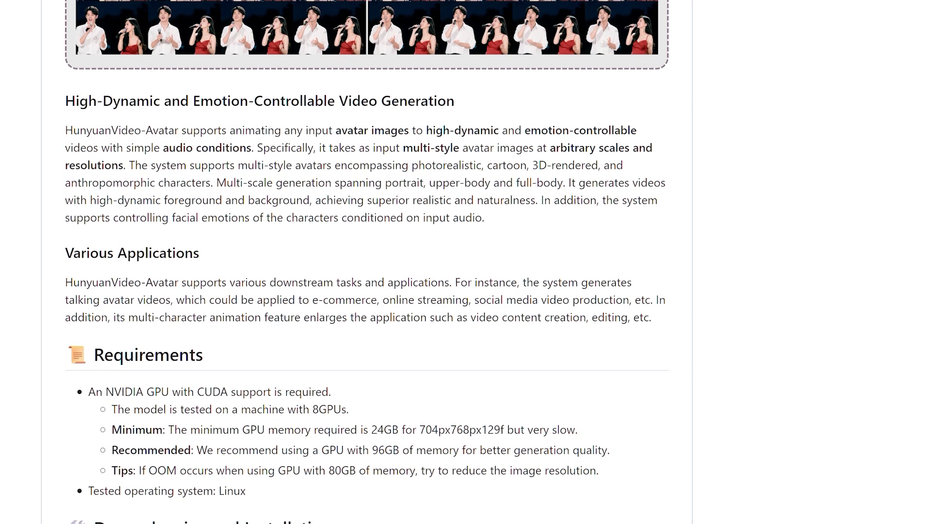
scroll(367, 262, "down", 1)
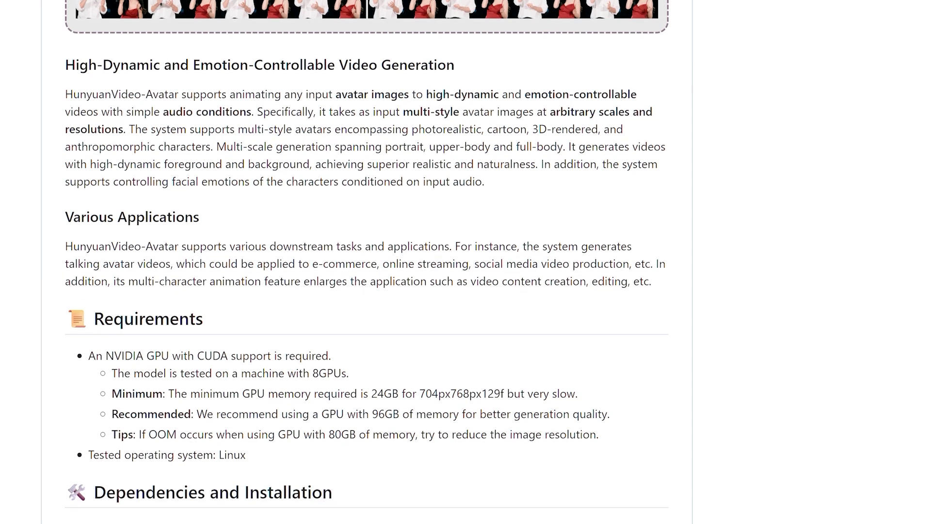
scroll(366, 262, "down", 1)
scroll(367, 262, "down", 14)
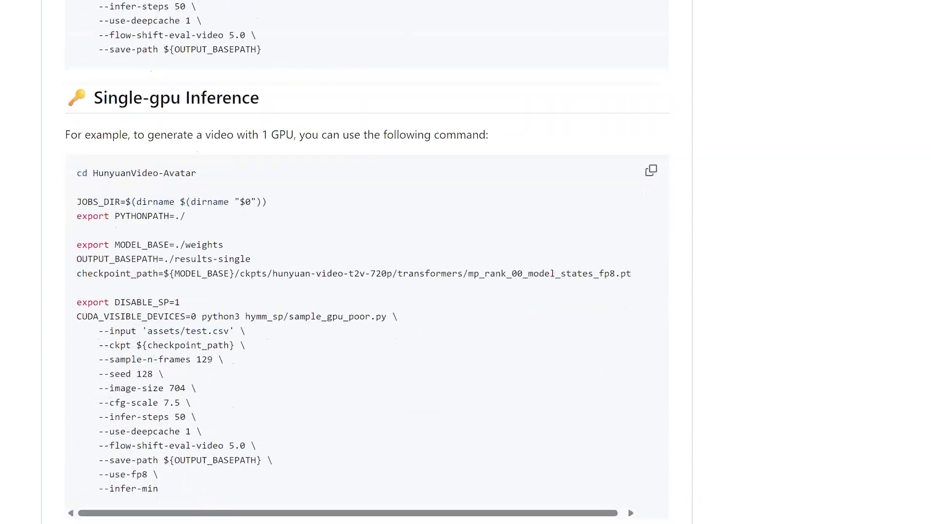
scroll(367, 262, "down", 6)
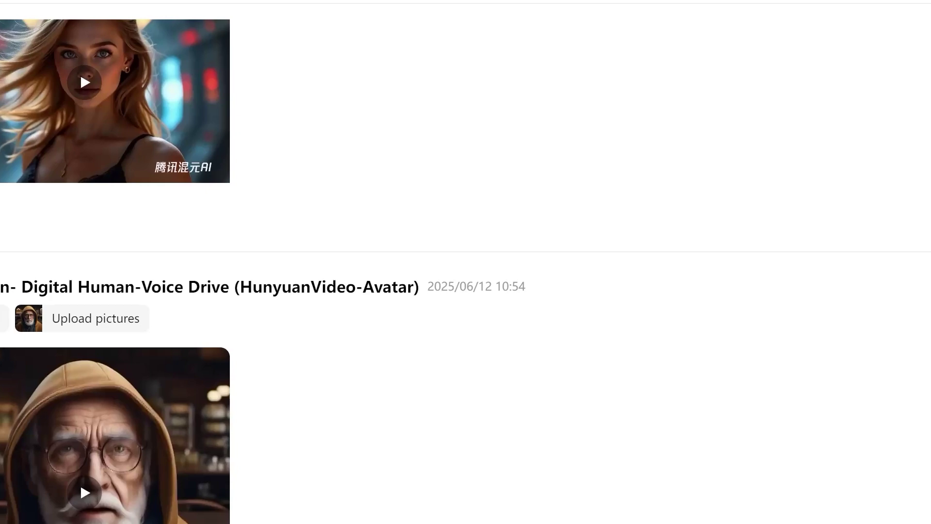
- Scroll through the earlier Digital Human-Voice Drive videos, then return to the HunyuanVideo-Avatar repository
scroll(465, 262, "up", 3)
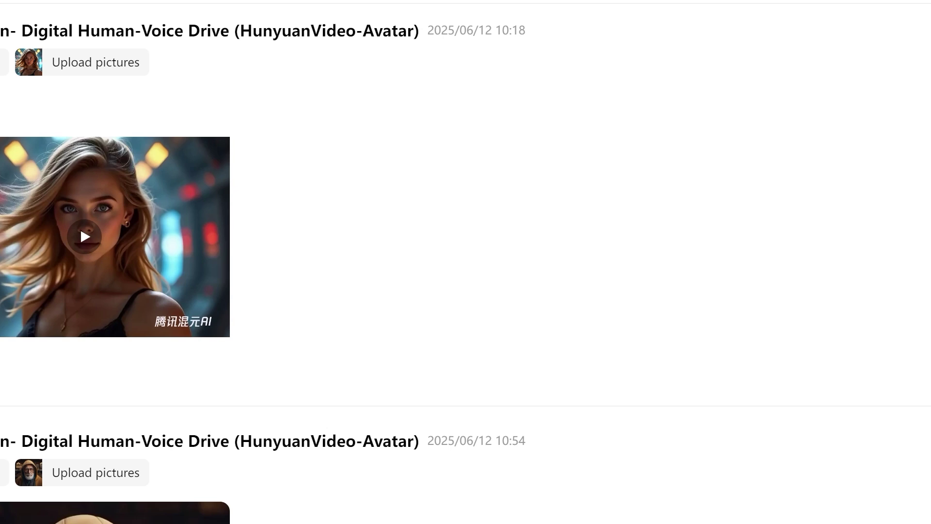
scroll(193, 241, "down", 3)
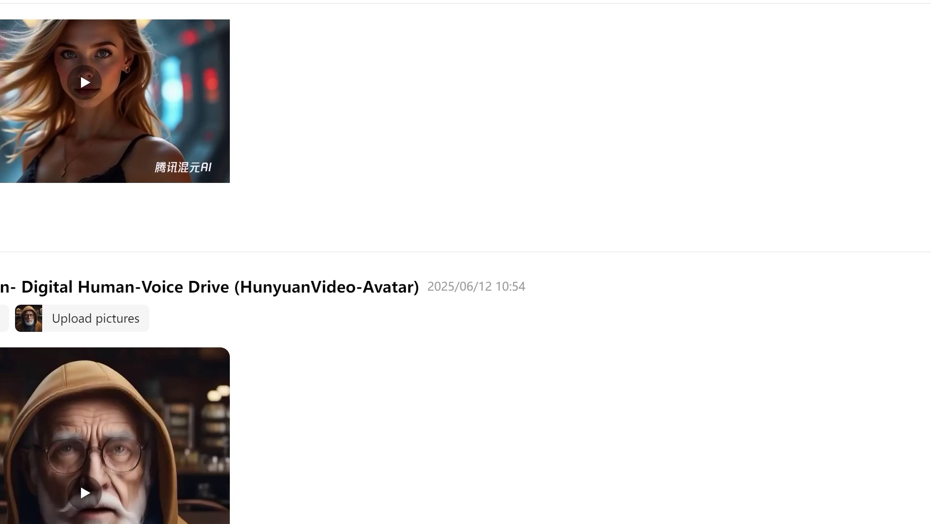
key("ctrl+Tab")
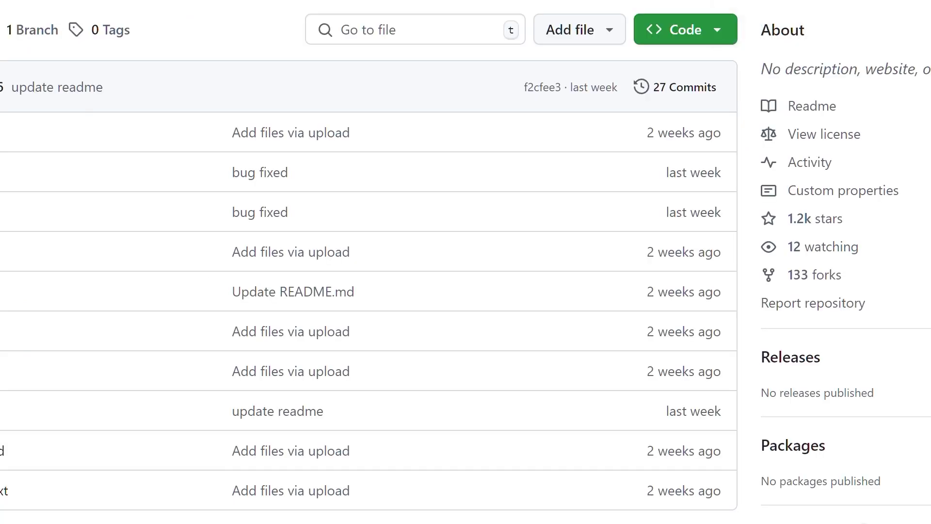
scroll(368, 261, "down", 10)
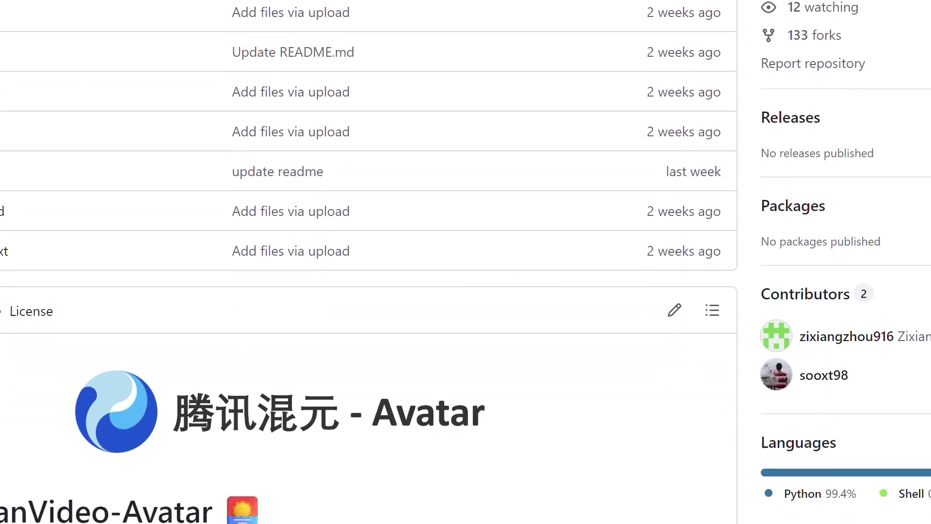